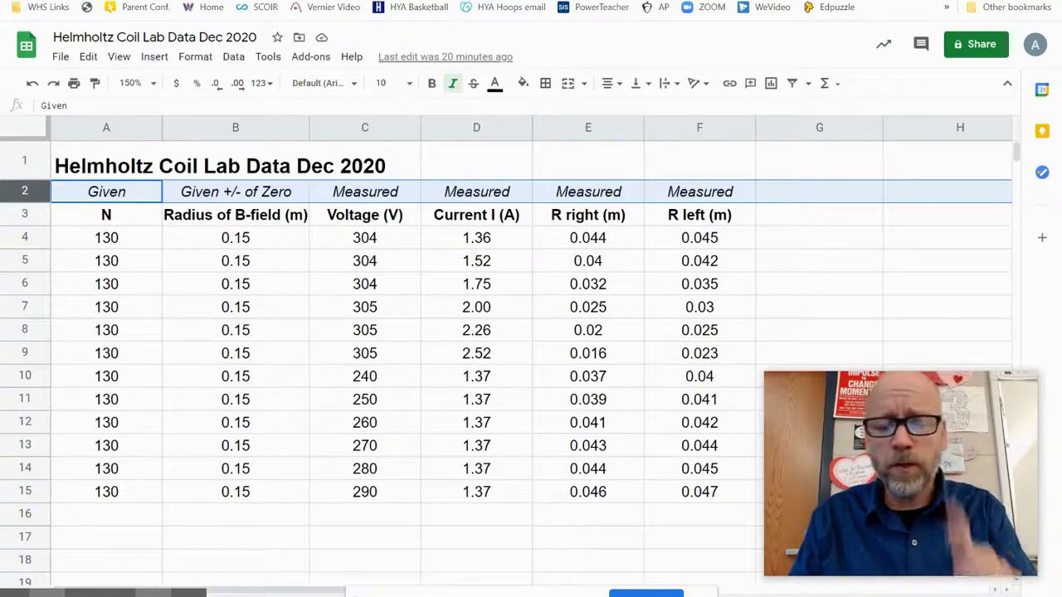
Step: Check the q/m relation on the slide, then return to the Helmholtz Coil Lab Data Dec 2020 sheet
key("alt+Tab")
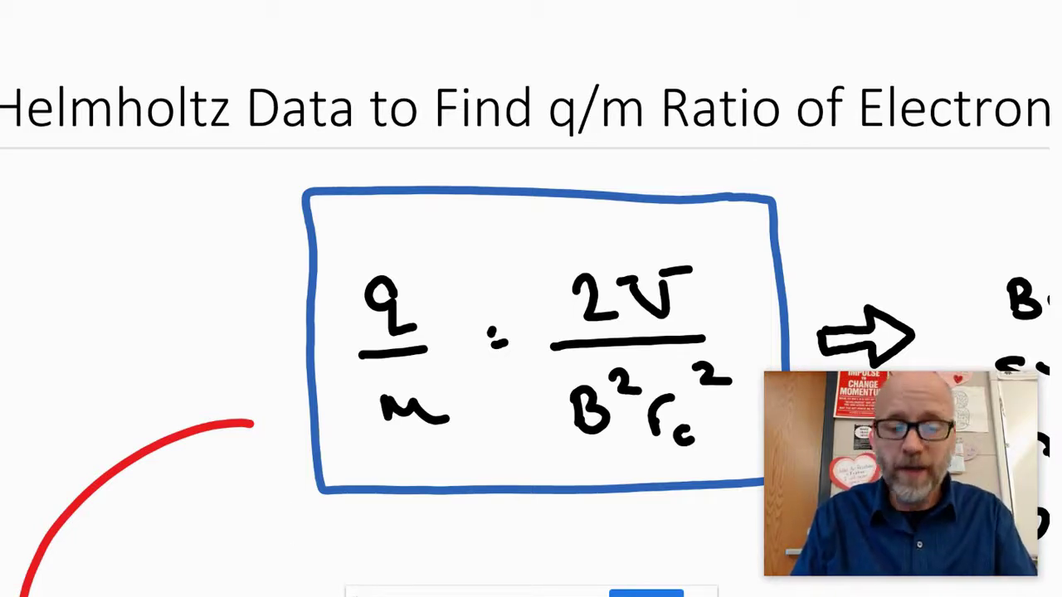
mouse_move(345, 592)
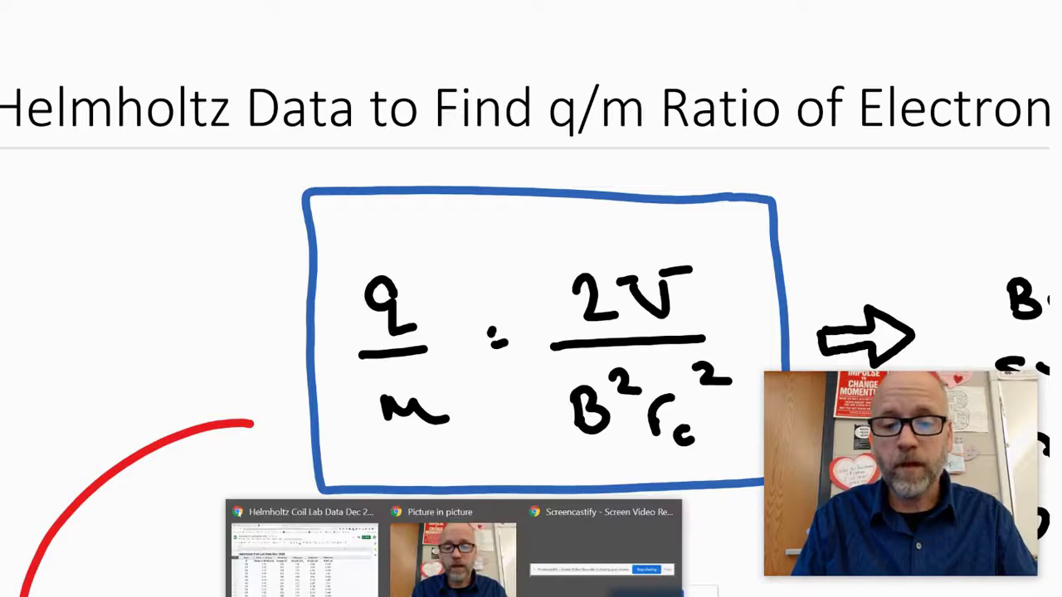
left_click(332, 552)
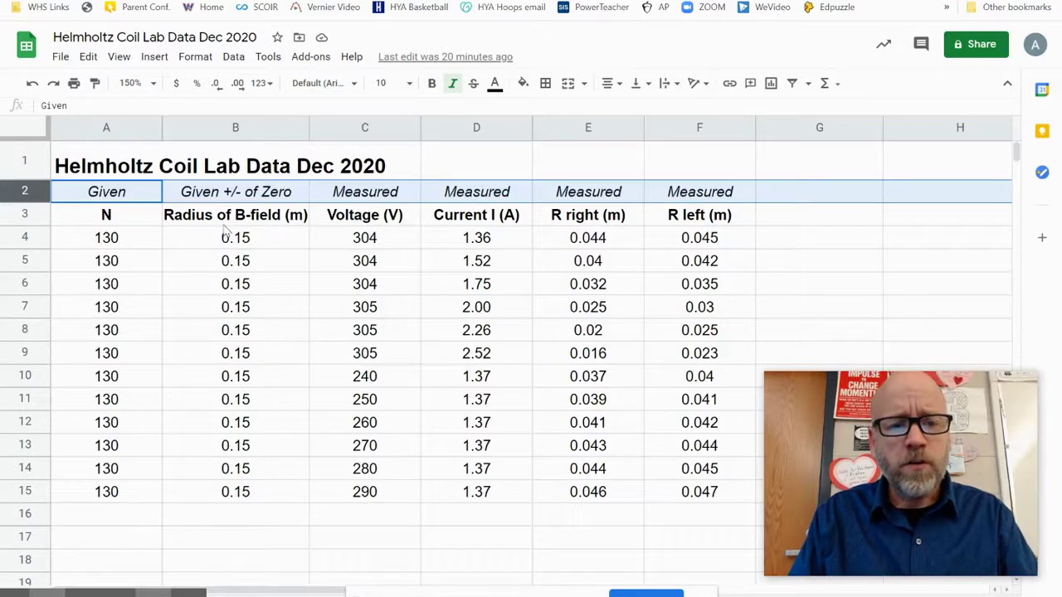
Step: Enter the heading 'B-Field (T)' in G3 beside R left (m), then select G4
left_click(783, 231)
left_click(783, 221)
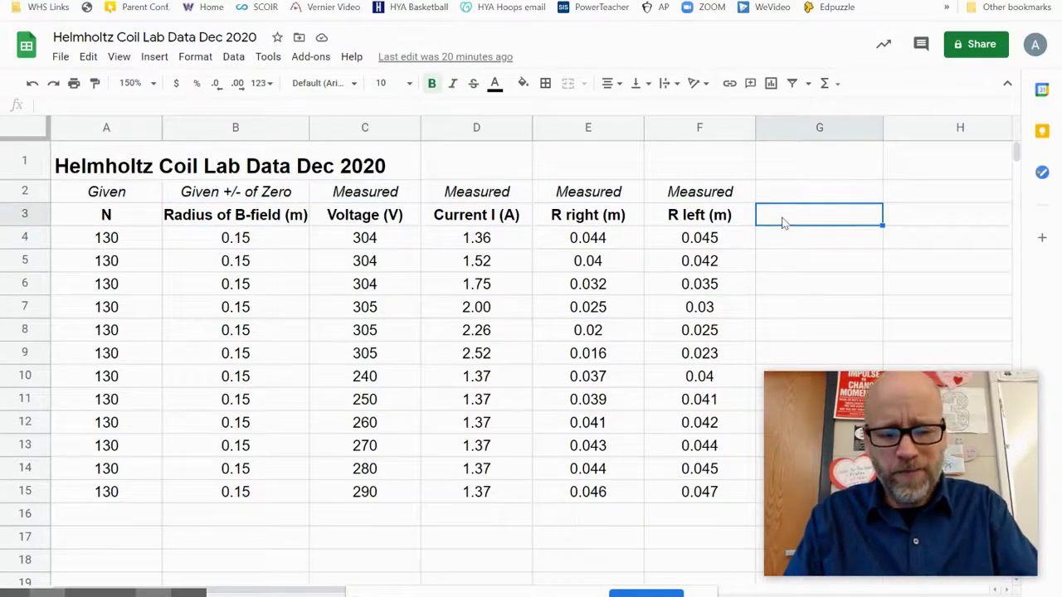
type("B-Field")
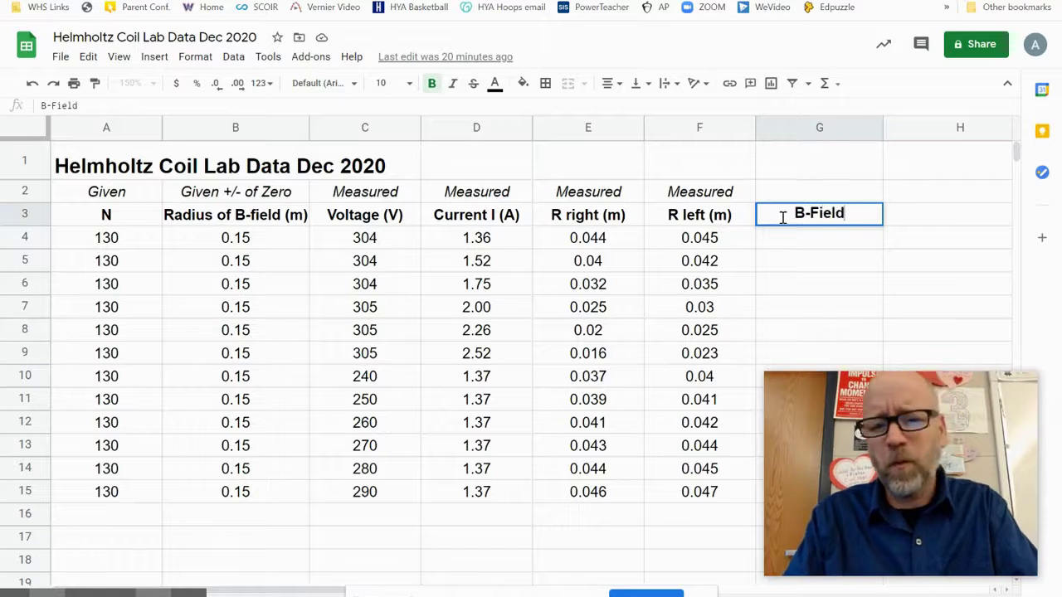
type(" (T)")
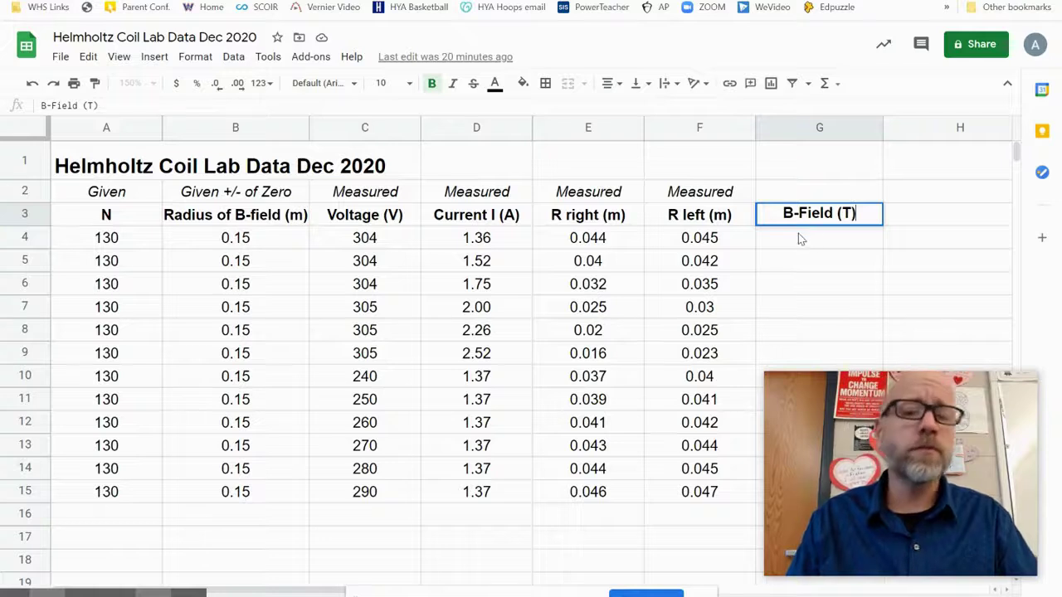
left_click(799, 238)
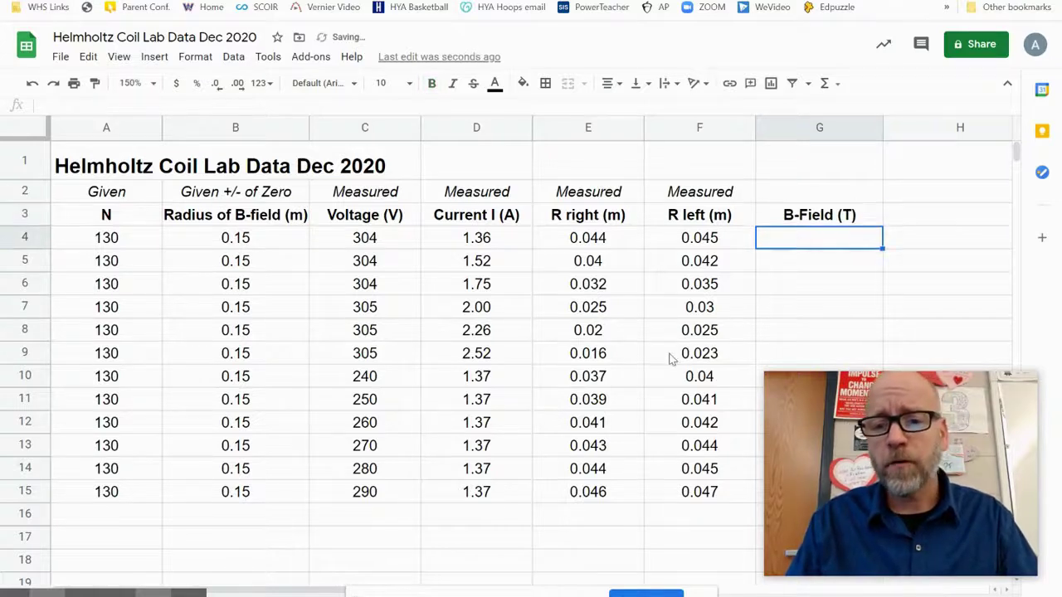
left_click_drag(671, 355, 701, 284)
left_click(795, 241)
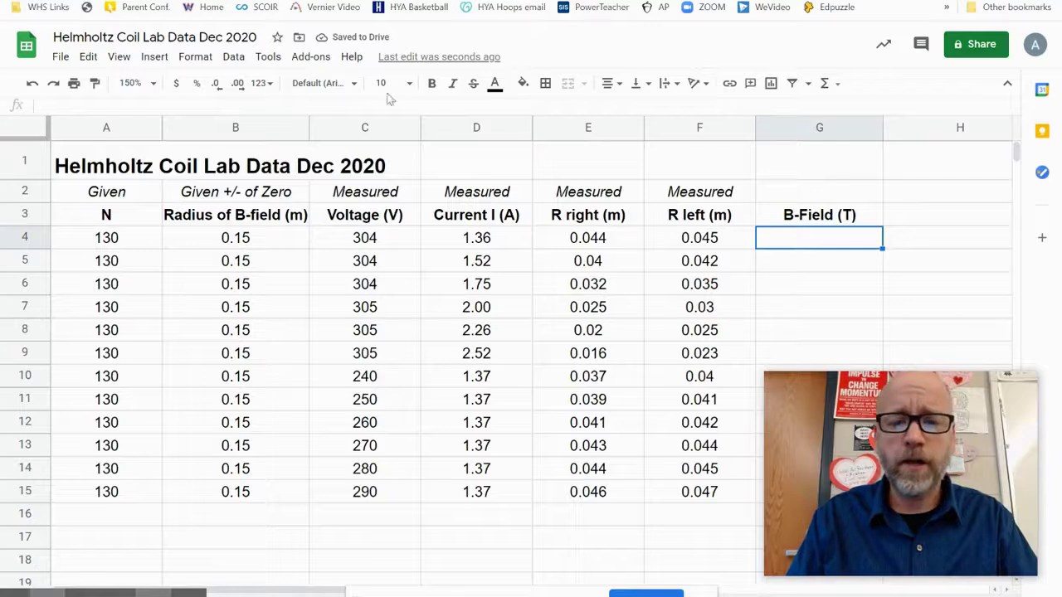
left_click(43, 105)
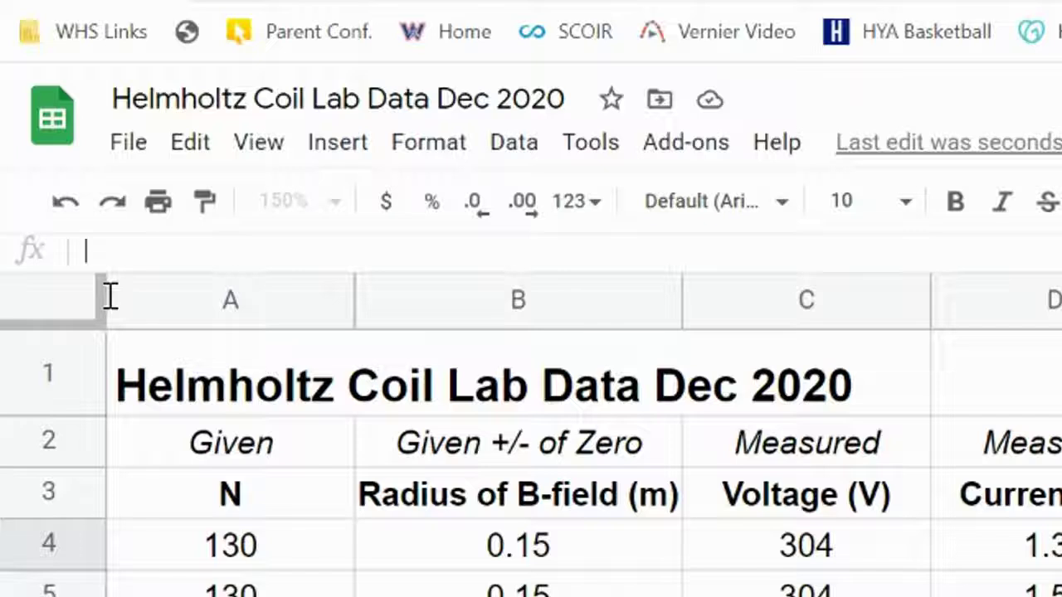
Step: Begin G4's formula as =A4*(1.257x10^-6)*D4 using turns and current
type("=")
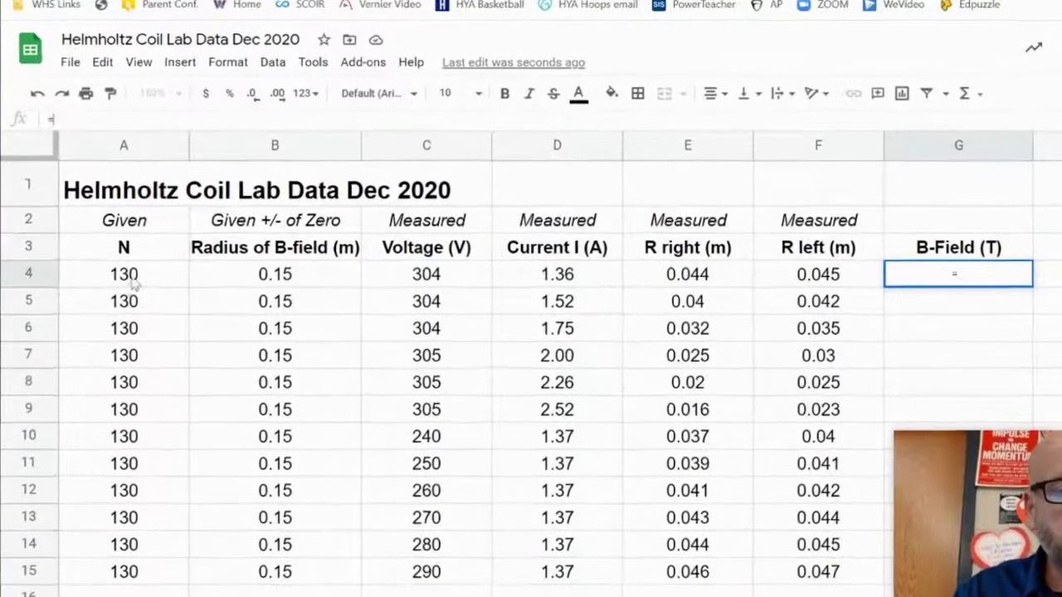
left_click(123, 278)
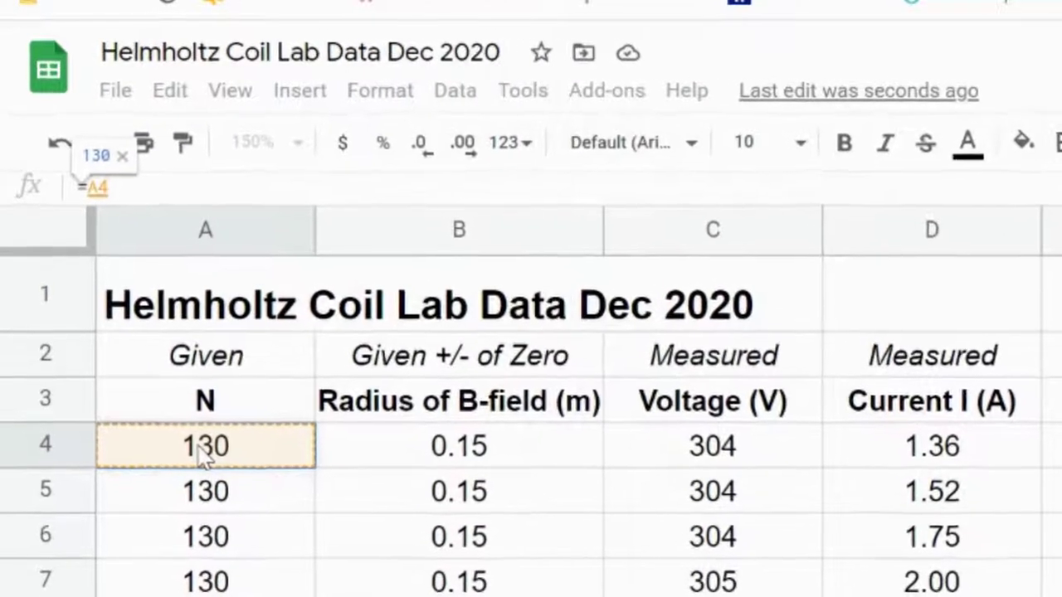
type("*")
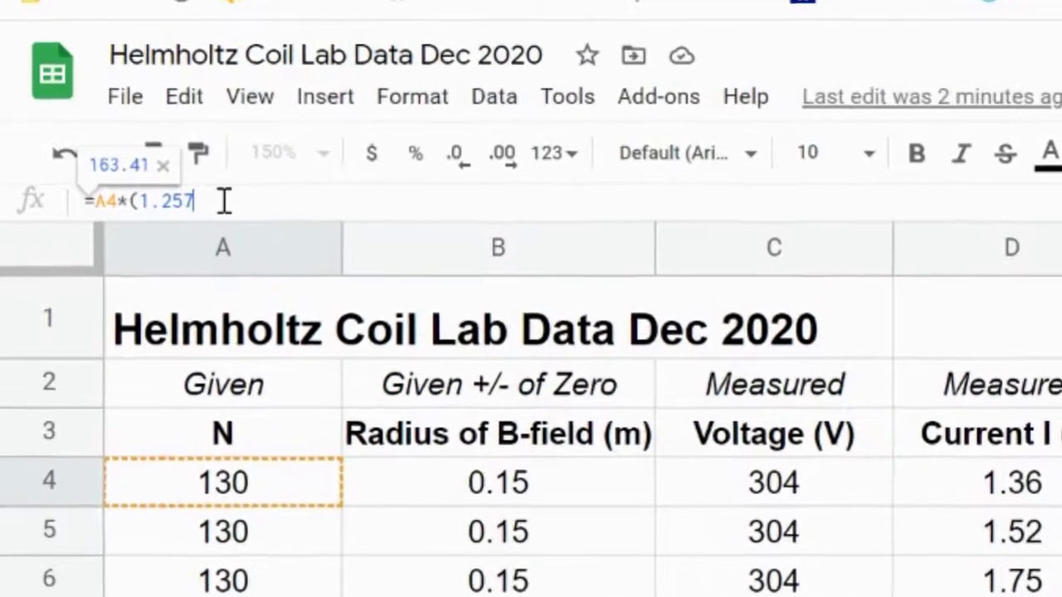
type("x10")
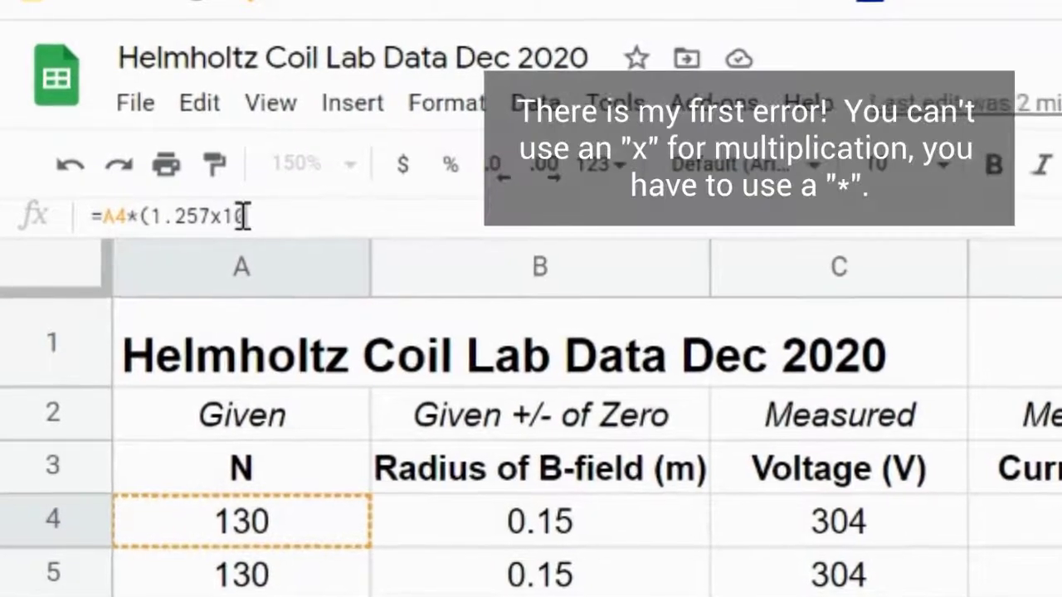
type("^-6")
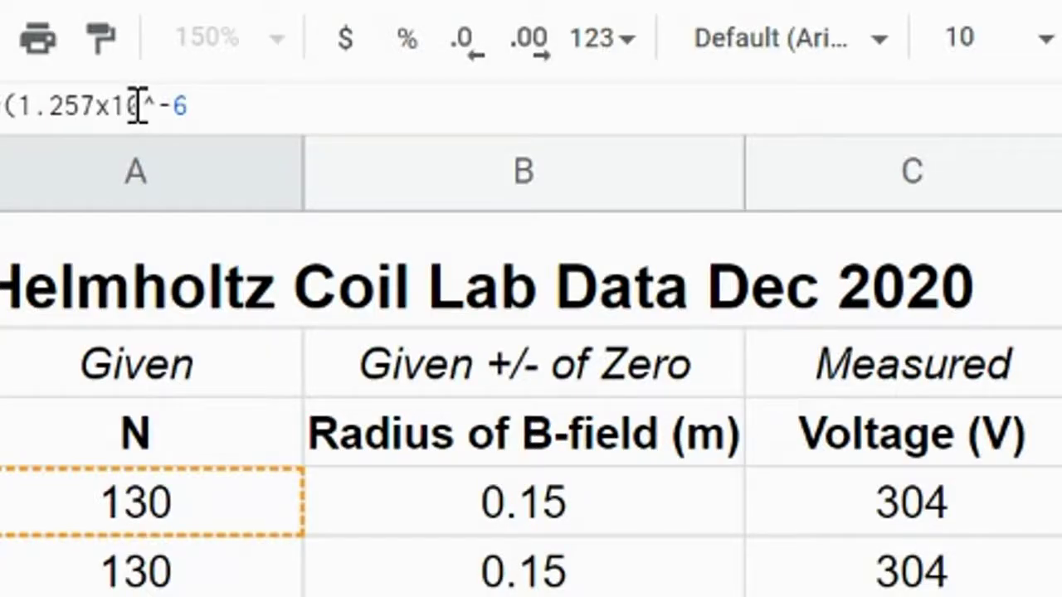
type(")")
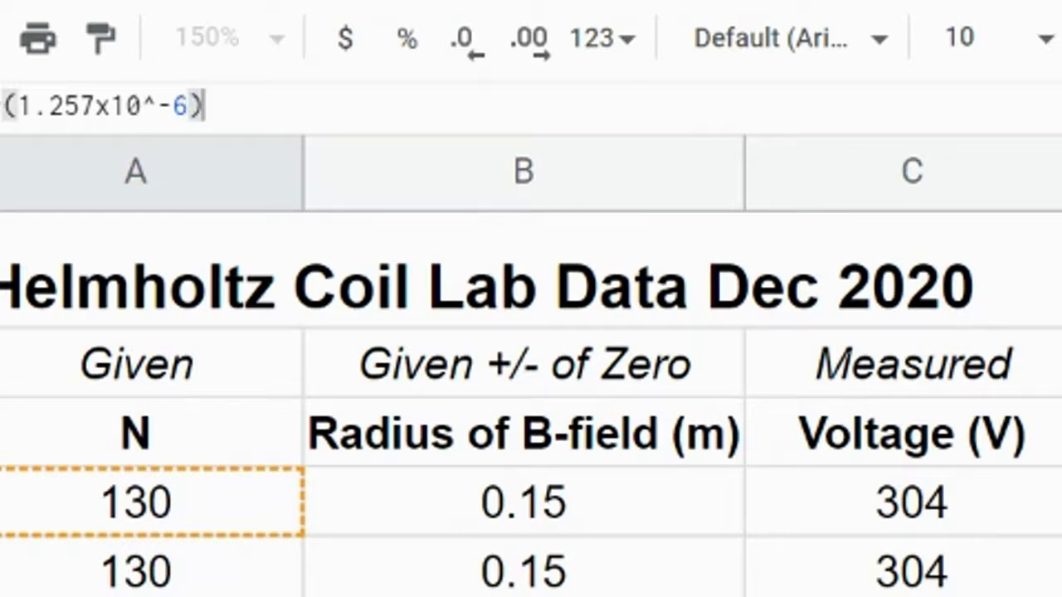
type("*")
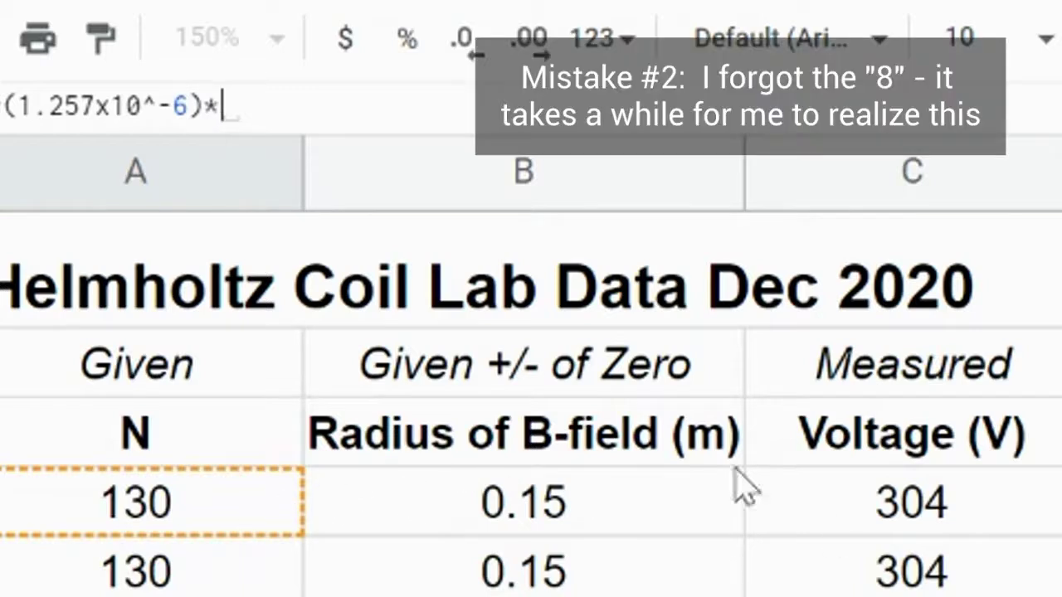
type("D4")
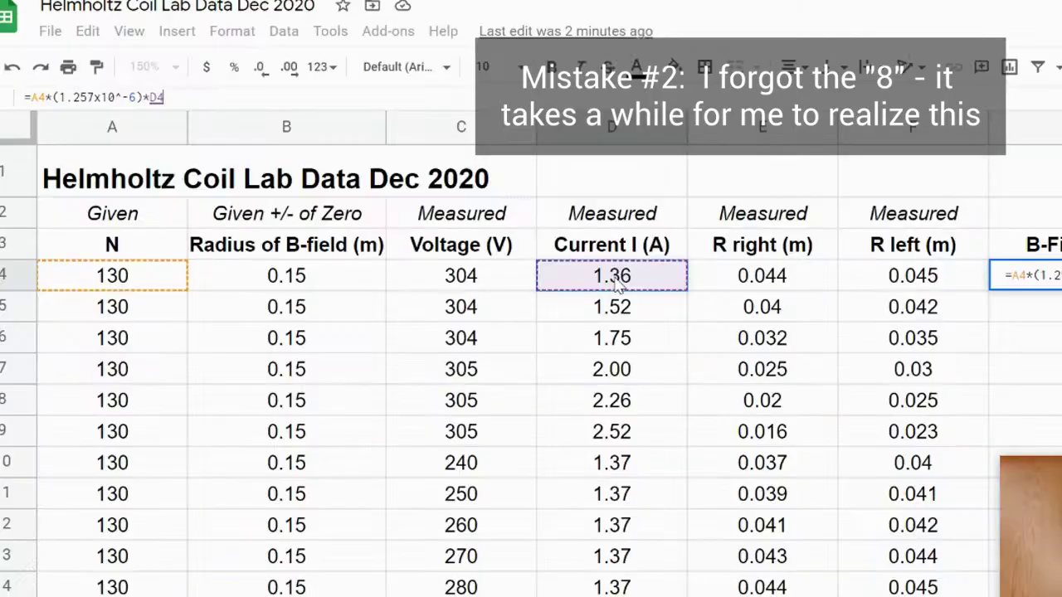
Step: Complete G4's formula with /(11.18*B4) and enter it, which returns #ERROR!
type("/")
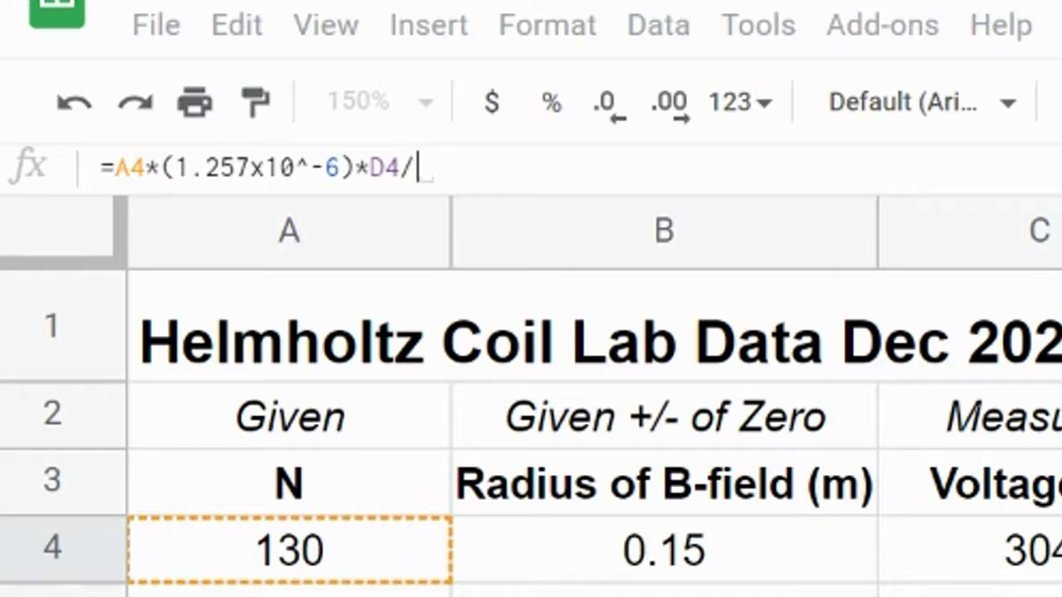
type("11.18")
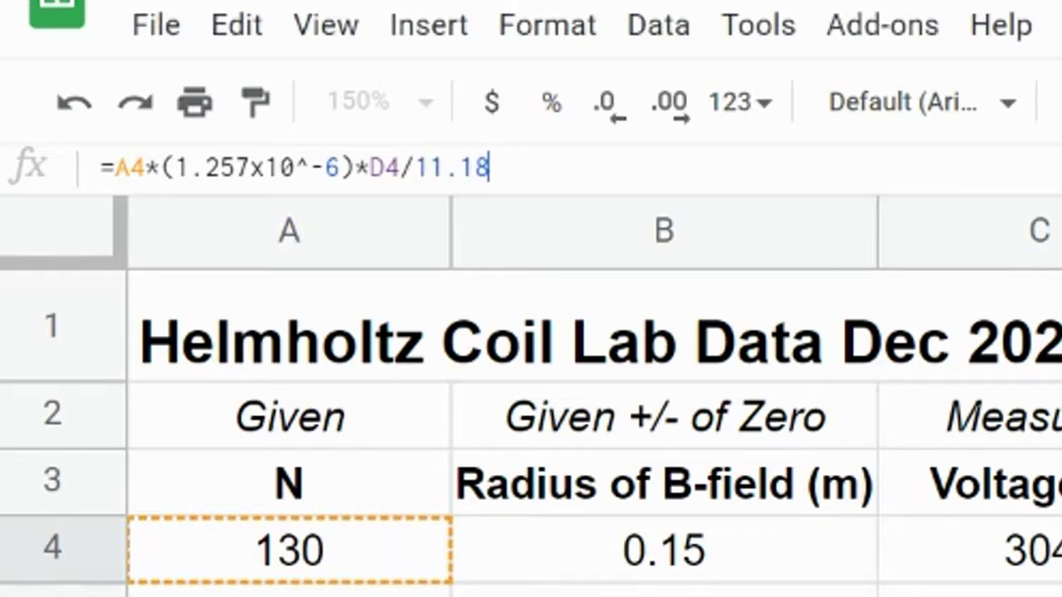
type("*")
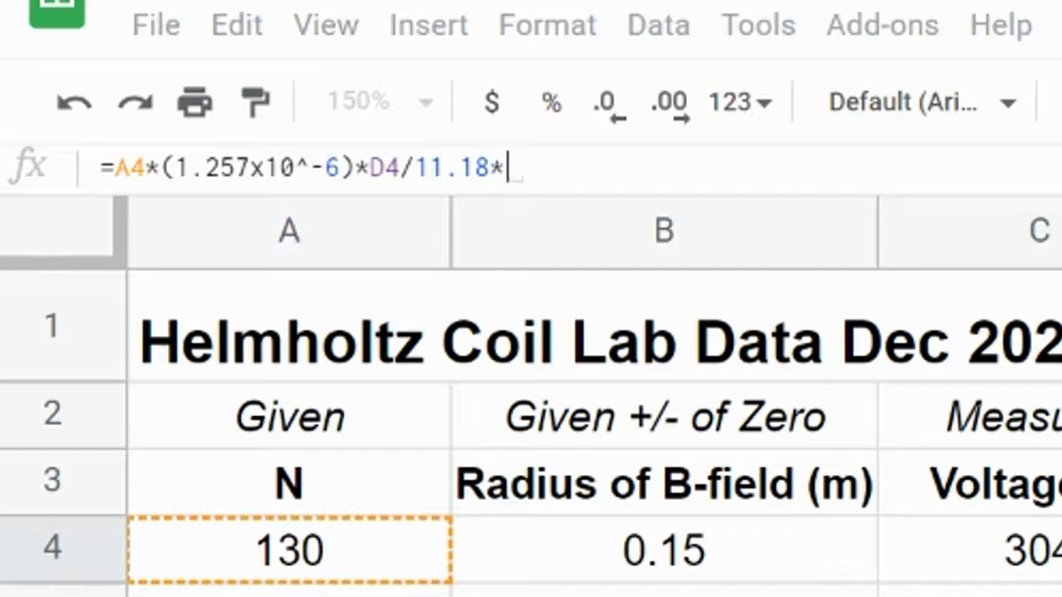
key("Left")
key("Left")
key("Left")
key("Left")
key("Left")
key("Left")
type("(")
left_click(579, 163)
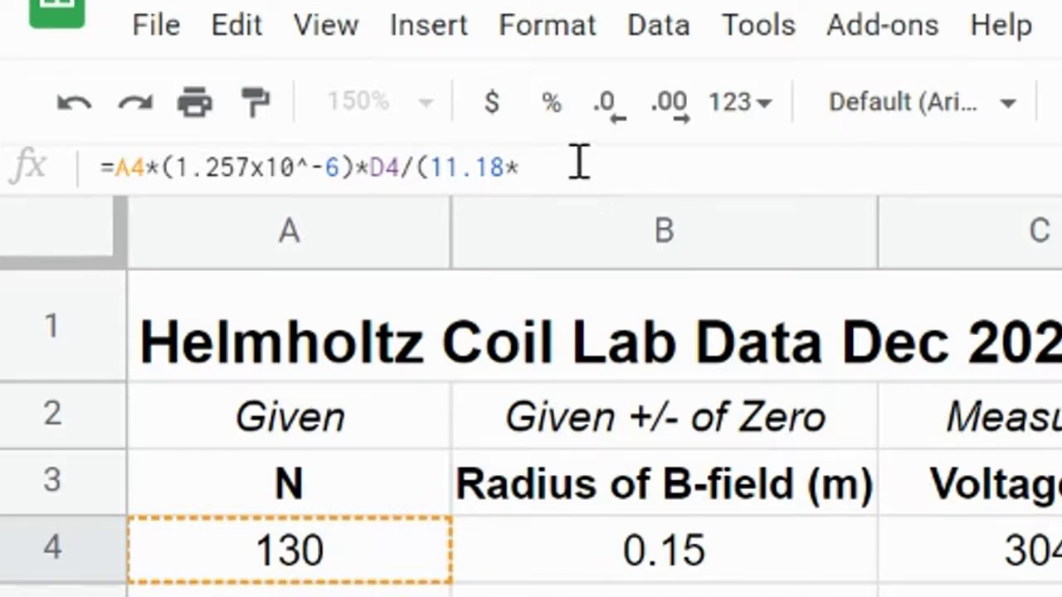
left_click(769, 571)
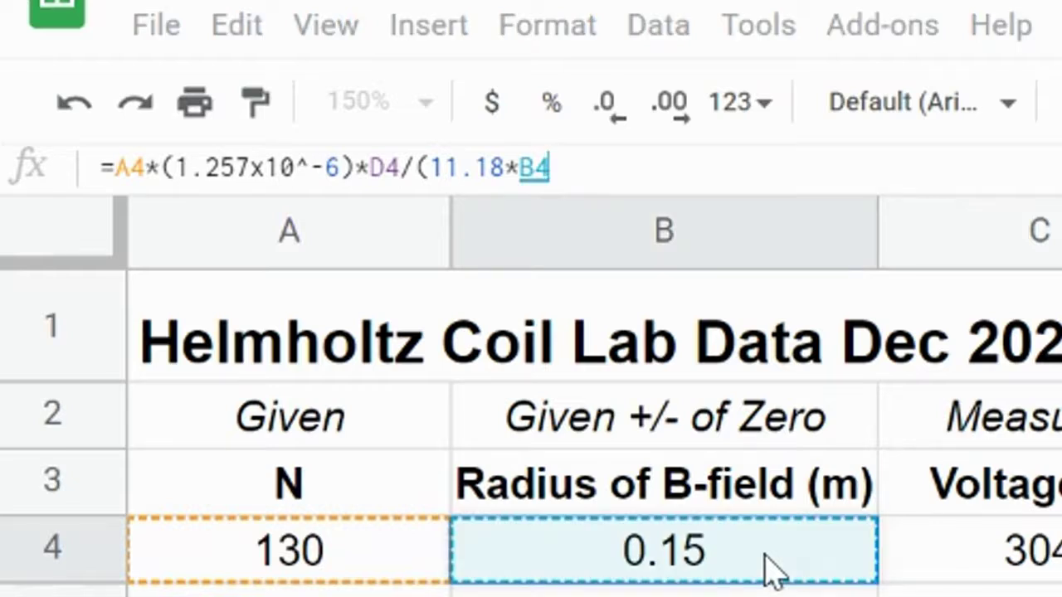
type(")")
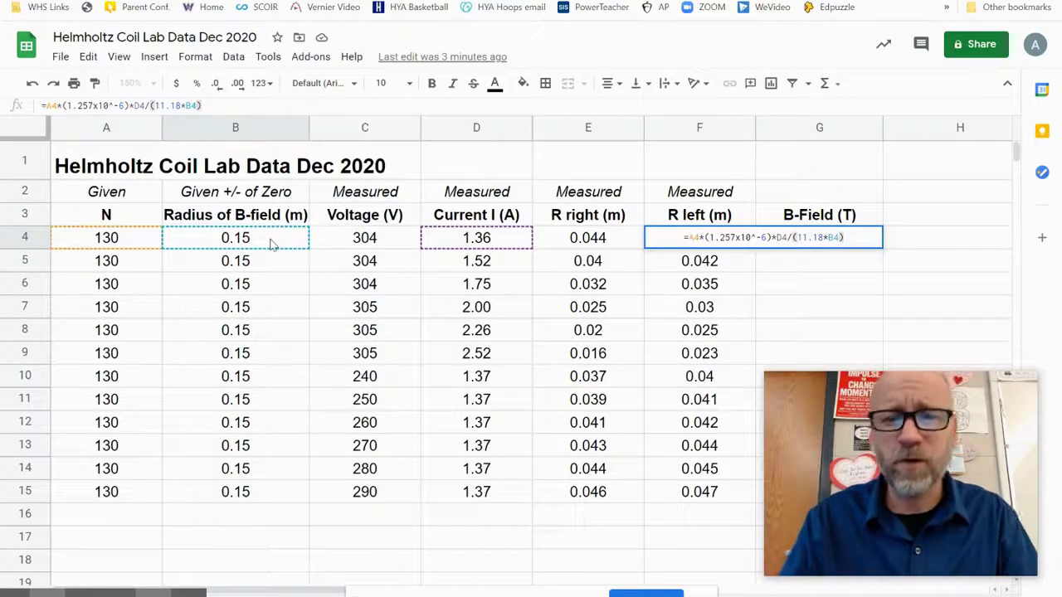
key("Return")
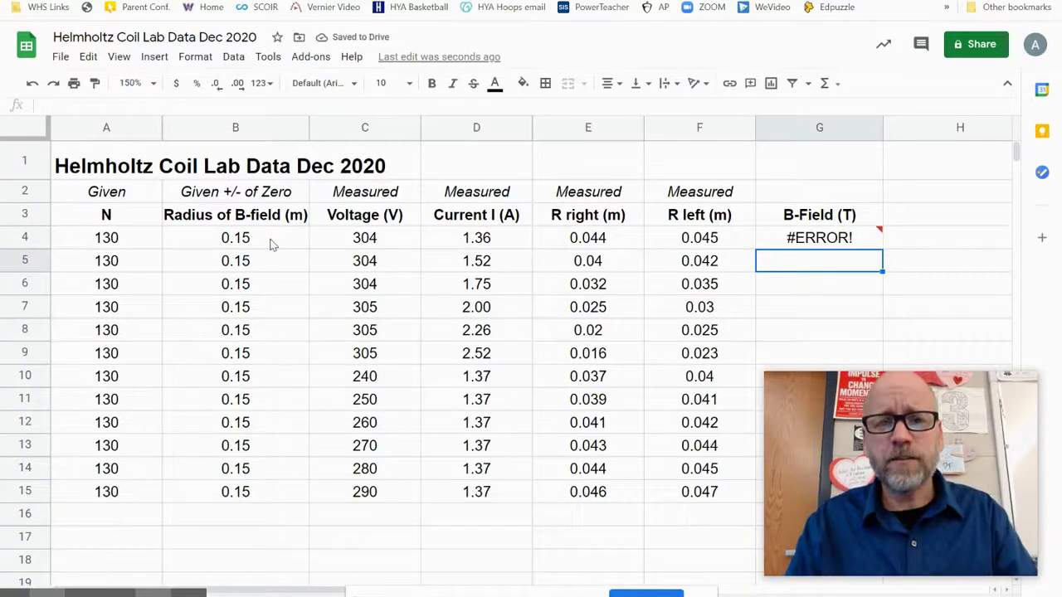
Step: Wrap G4's numerator in parentheses as (A4*(1.257x10^-6)*D4)
left_click(815, 239)
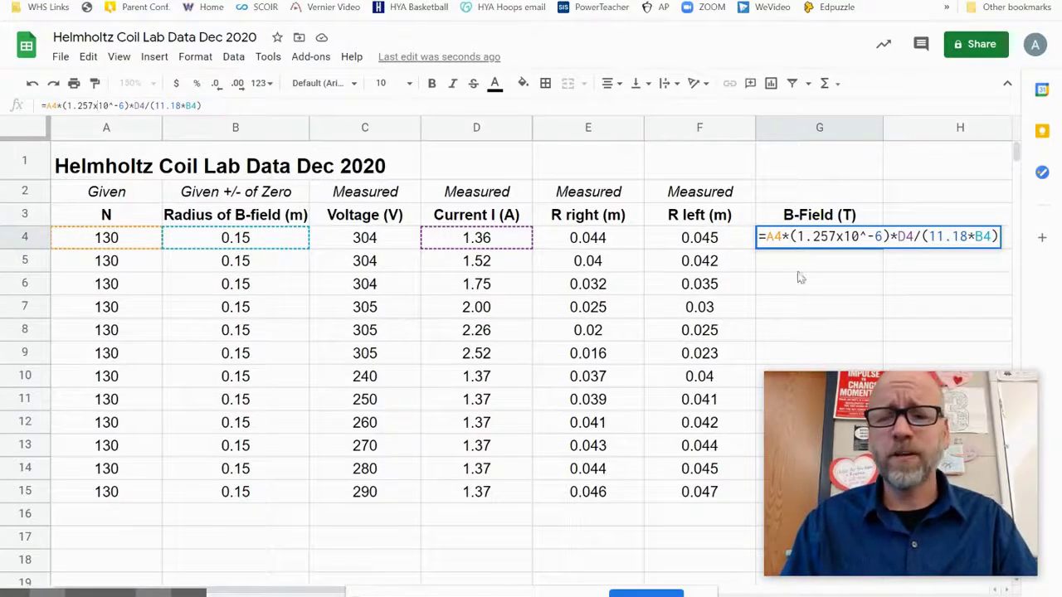
mouse_move(772, 239)
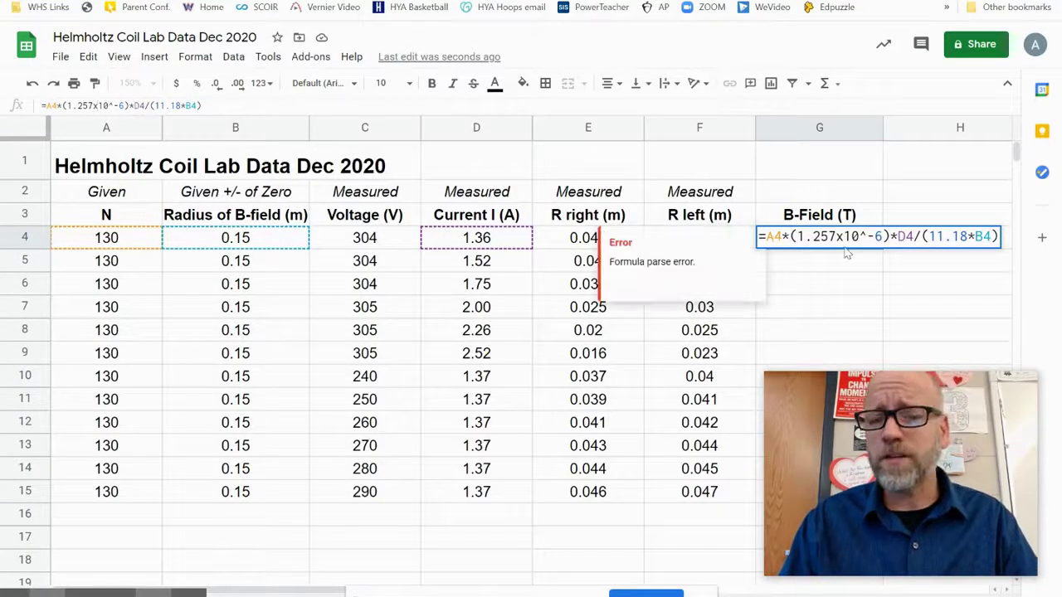
left_click(914, 238)
type(")")
left_click(764, 237)
type("(")
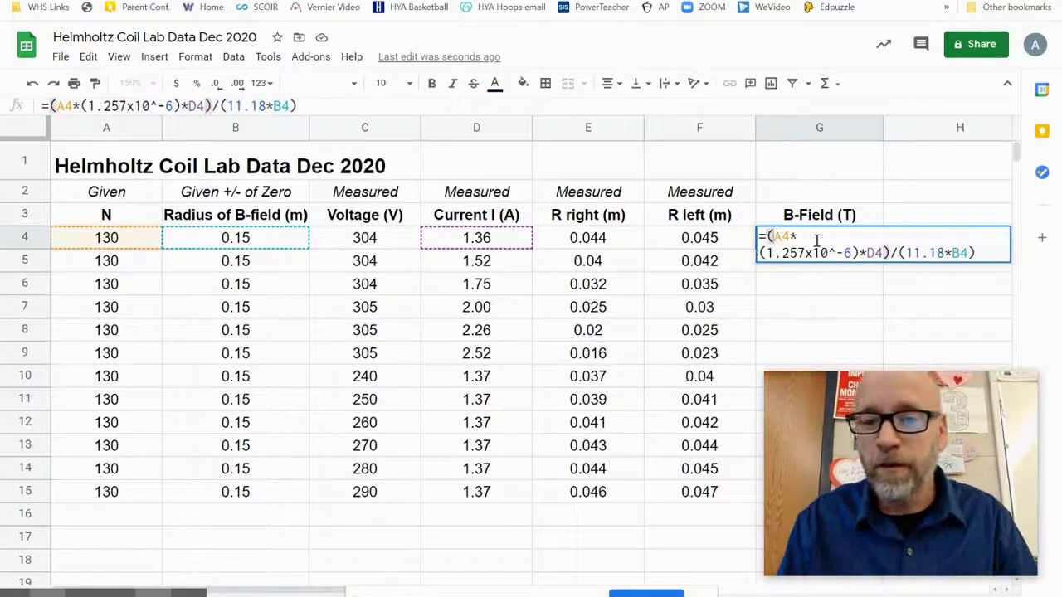
key("Return")
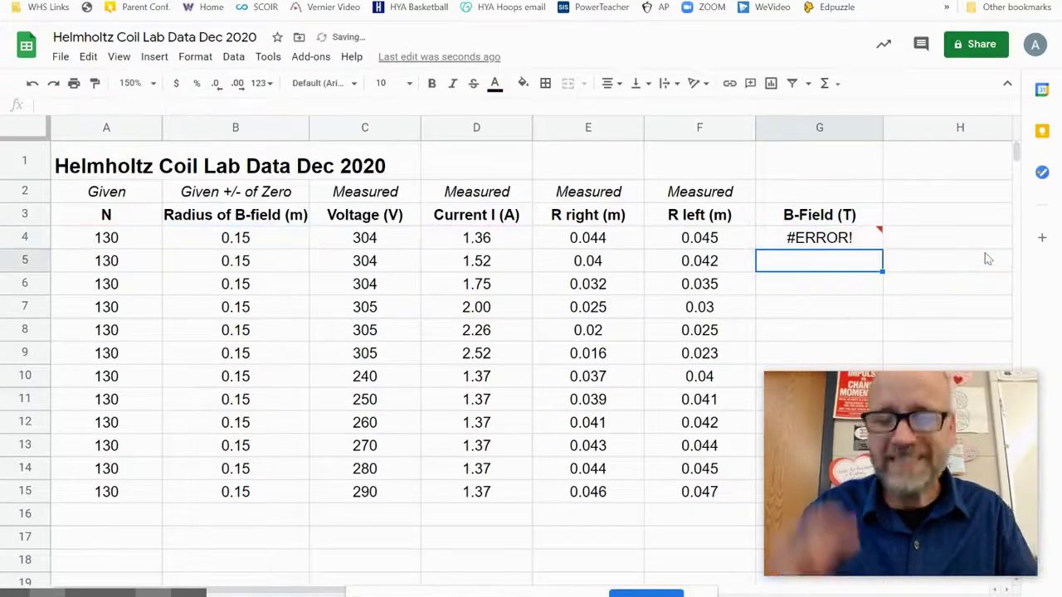
Step: Replace the x in 1.257x10^-6 with * so G4 returns 0.0001325209302
left_click(837, 241)
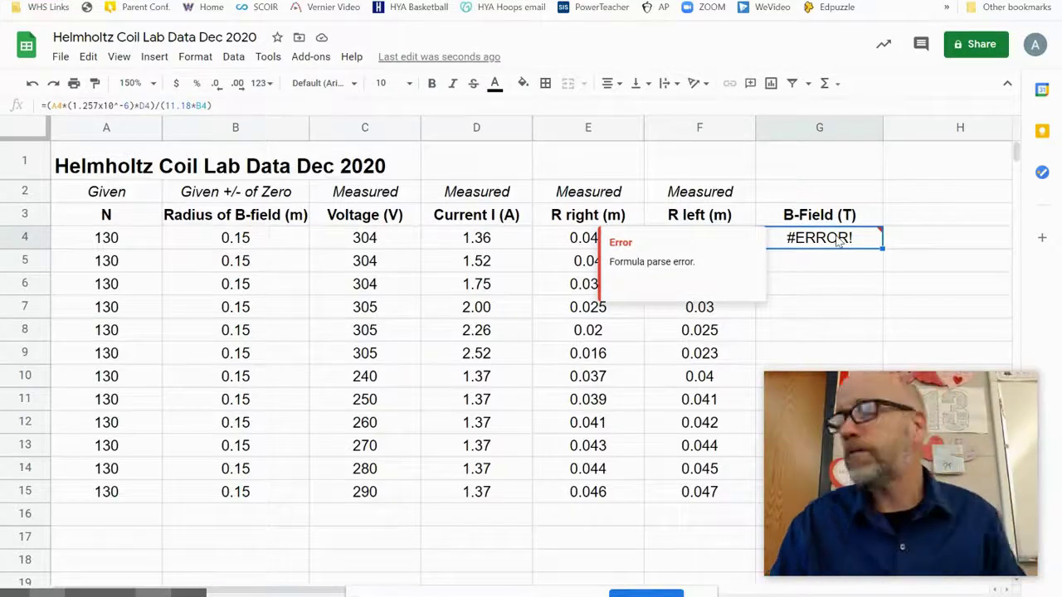
left_click(220, 104)
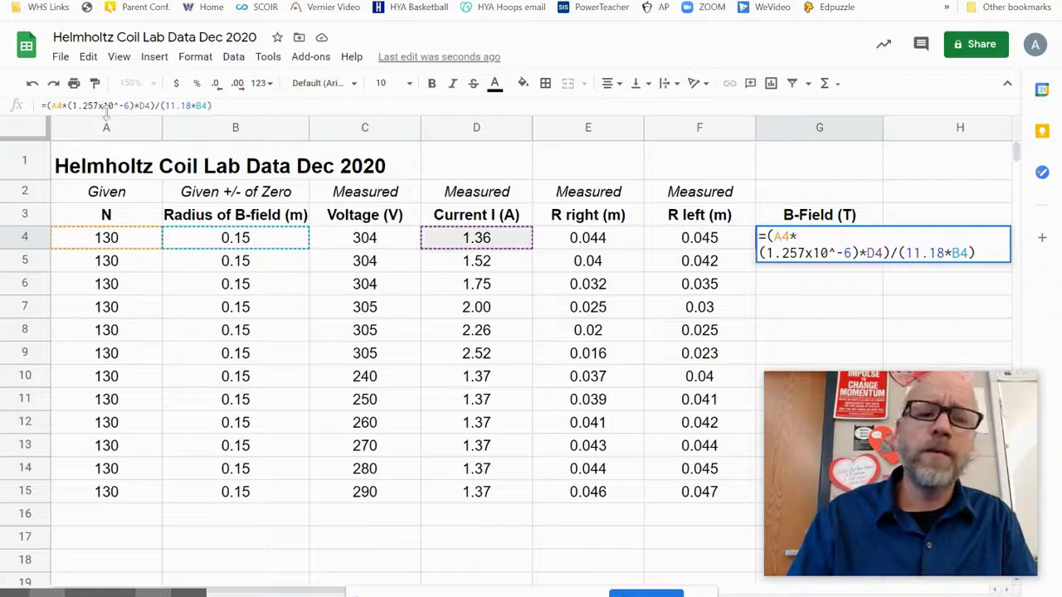
left_click(816, 255)
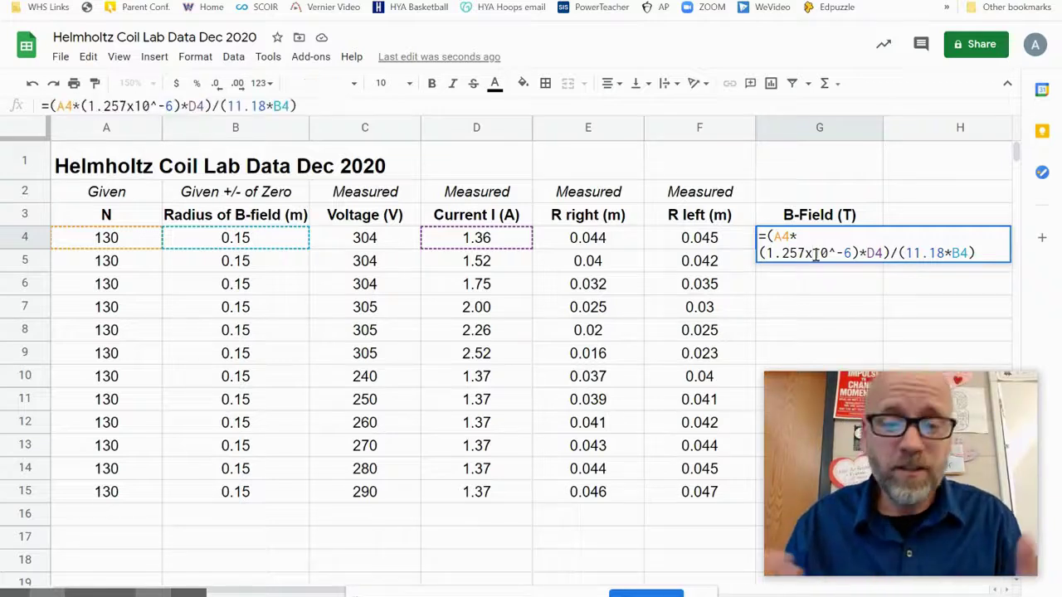
key("BackSpace")
type("*")
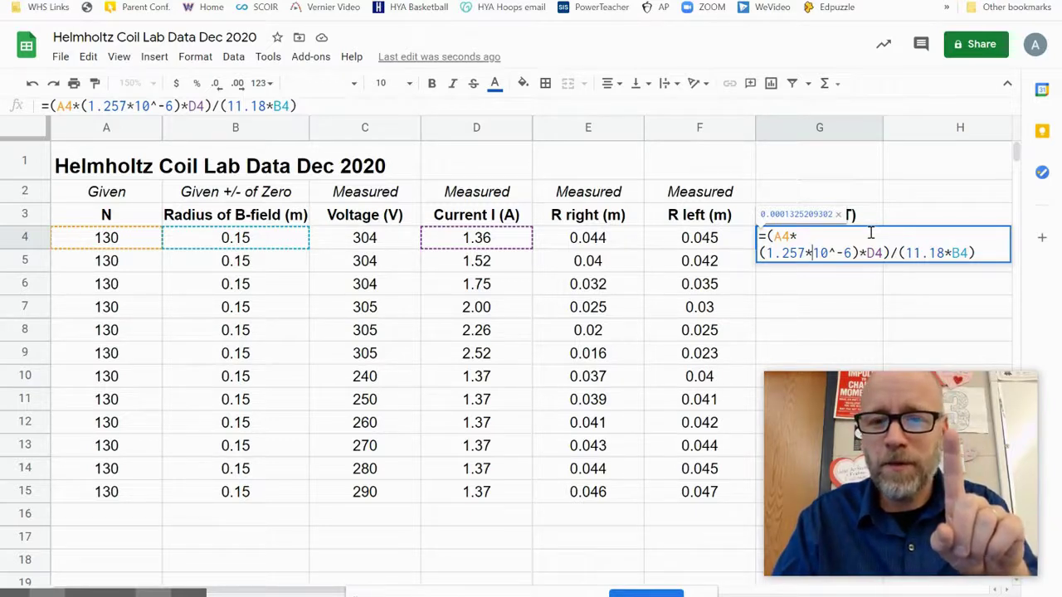
key("Return")
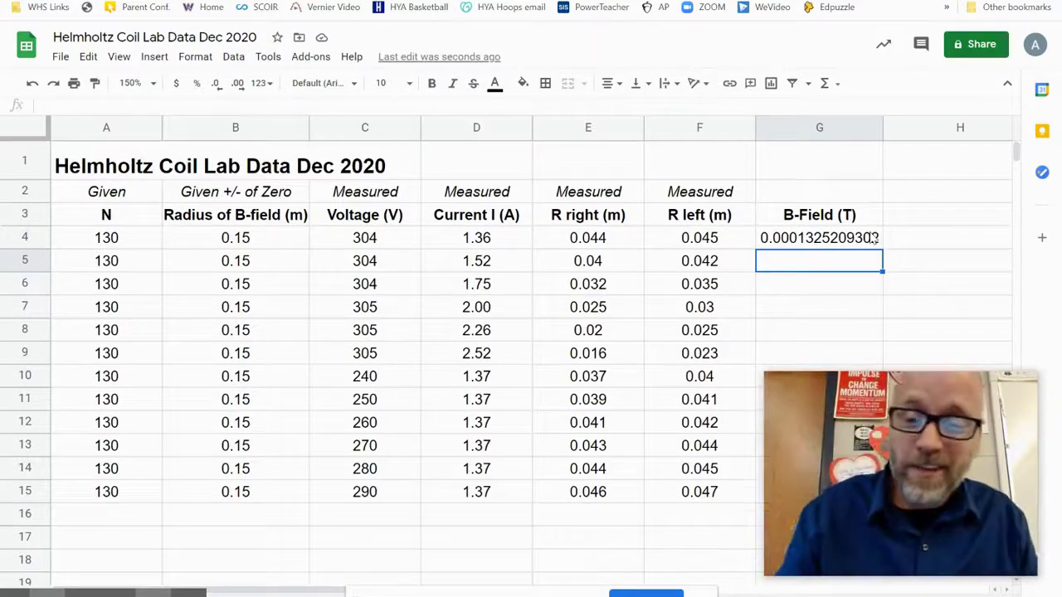
Step: Fill G4's B-Field formula down through G15
left_click(855, 238)
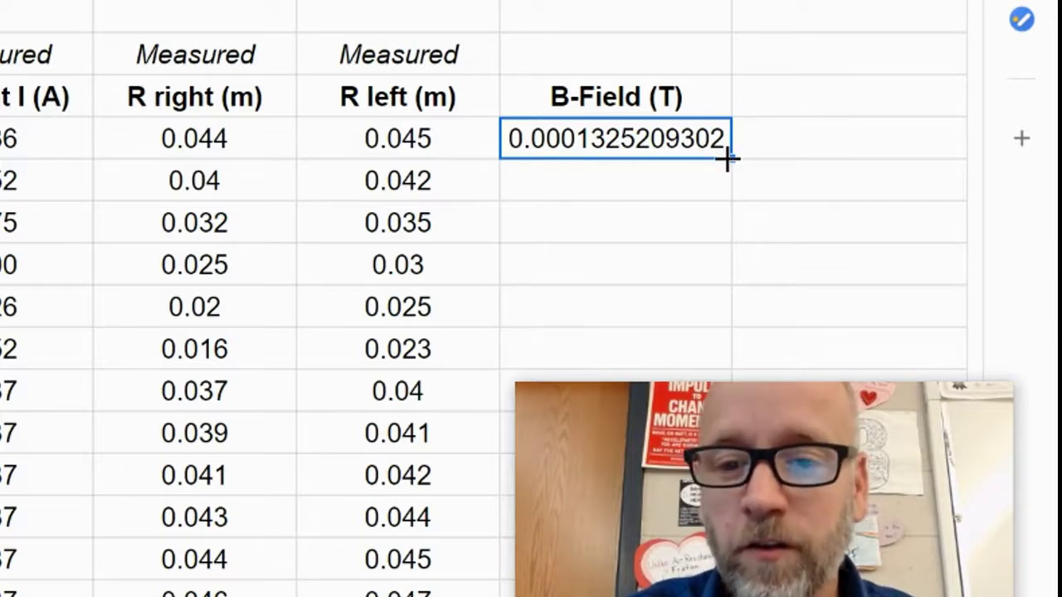
left_click_drag(728, 159, 810, 451)
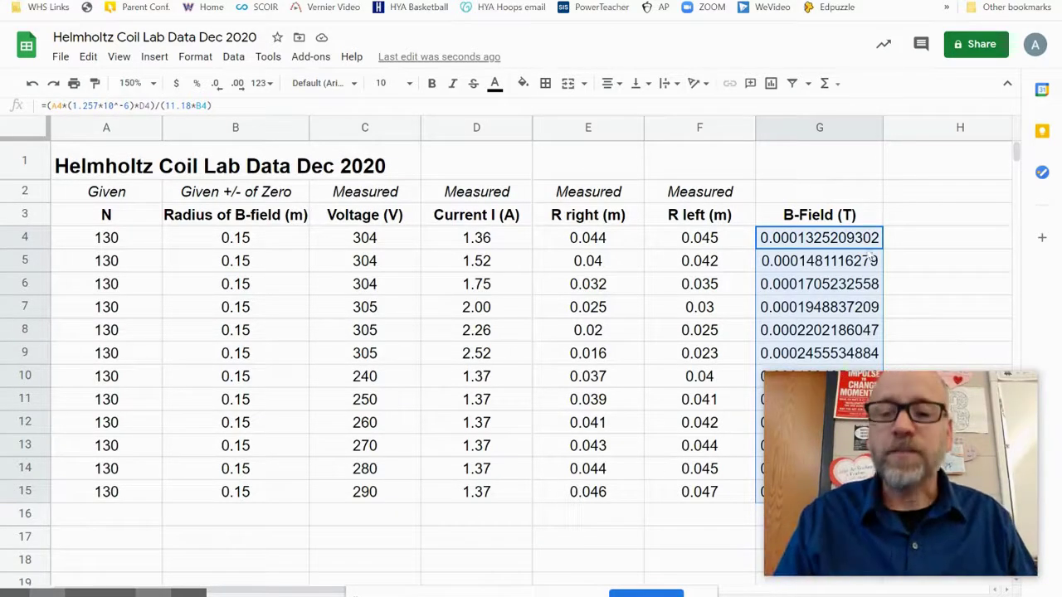
mouse_move(914, 388)
left_click_drag(913, 388, 871, 11)
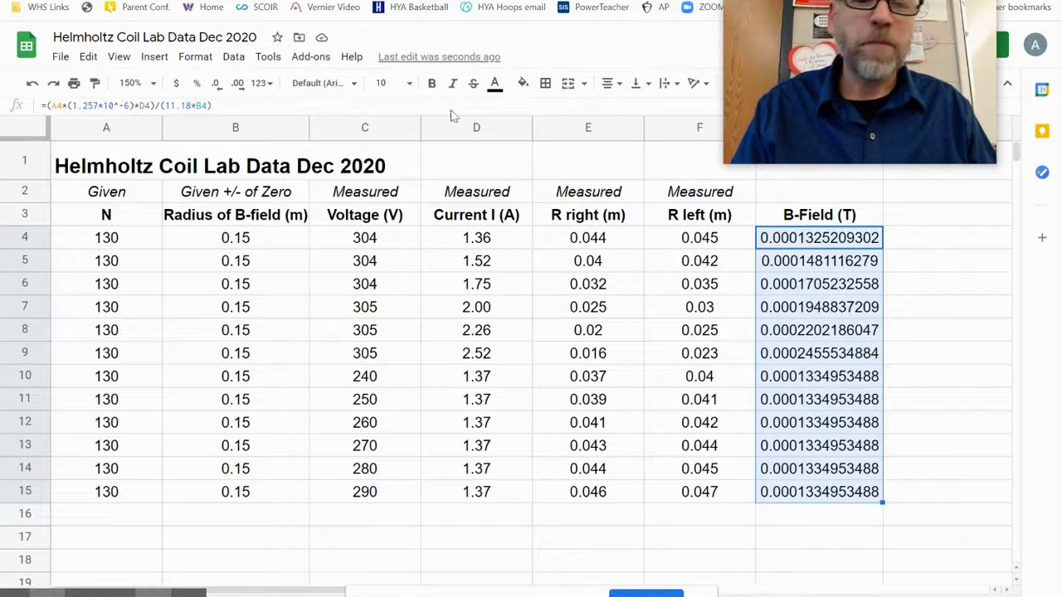
Step: Apply Scientific number format to G4:G15, e.g. 1.33E-04
left_click(189, 60)
left_click(156, 58)
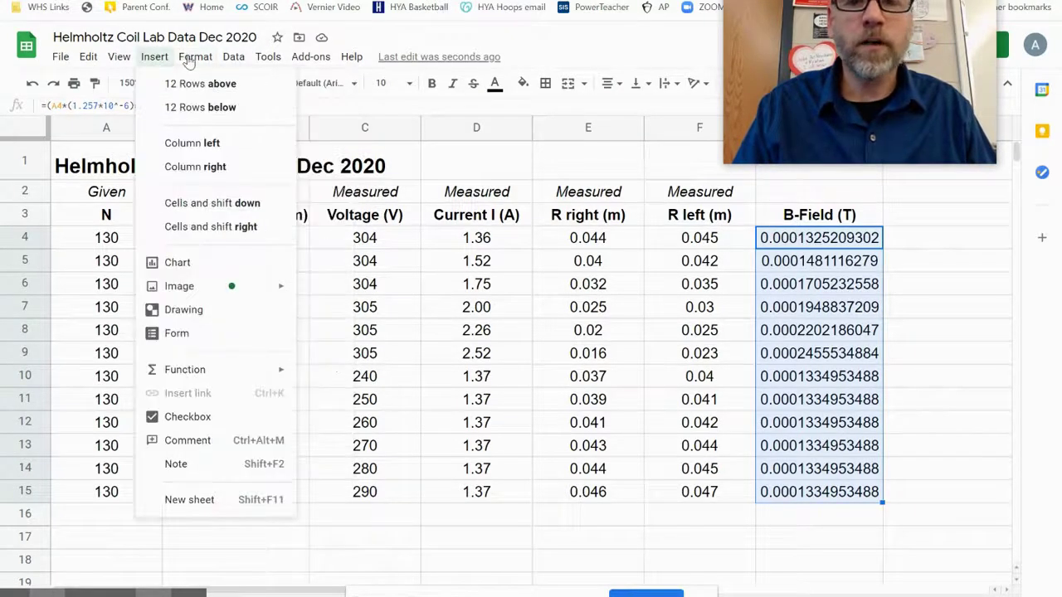
left_click(202, 59)
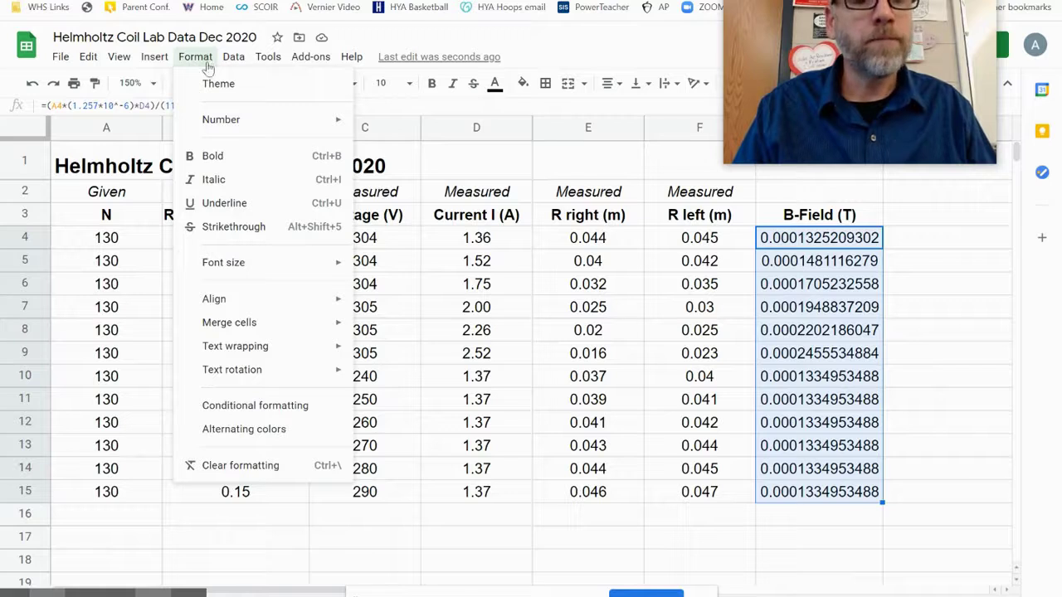
left_click(206, 62)
left_click(207, 62)
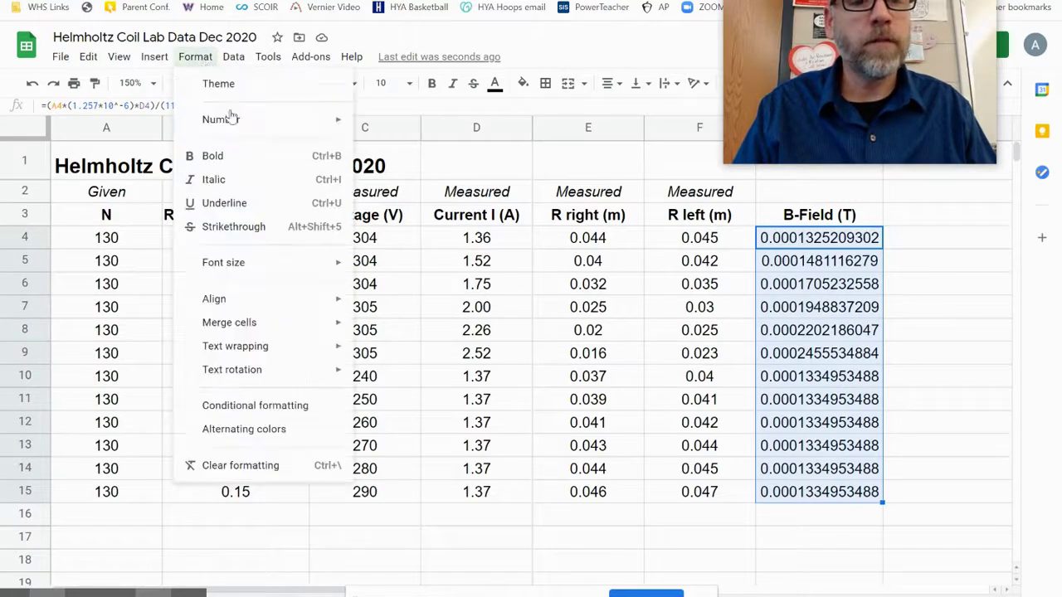
mouse_move(332, 131)
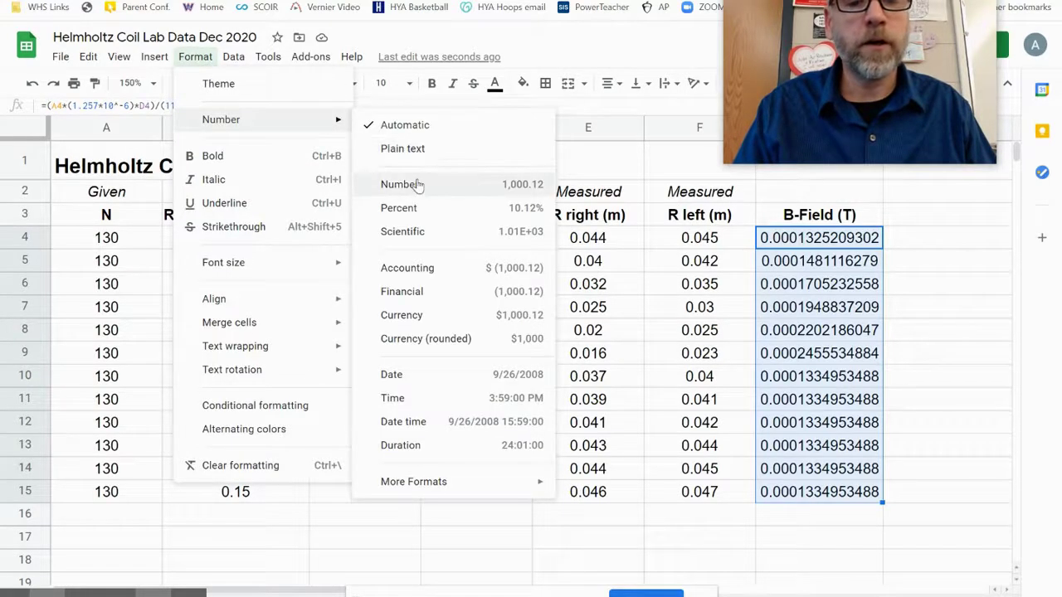
left_click(401, 233)
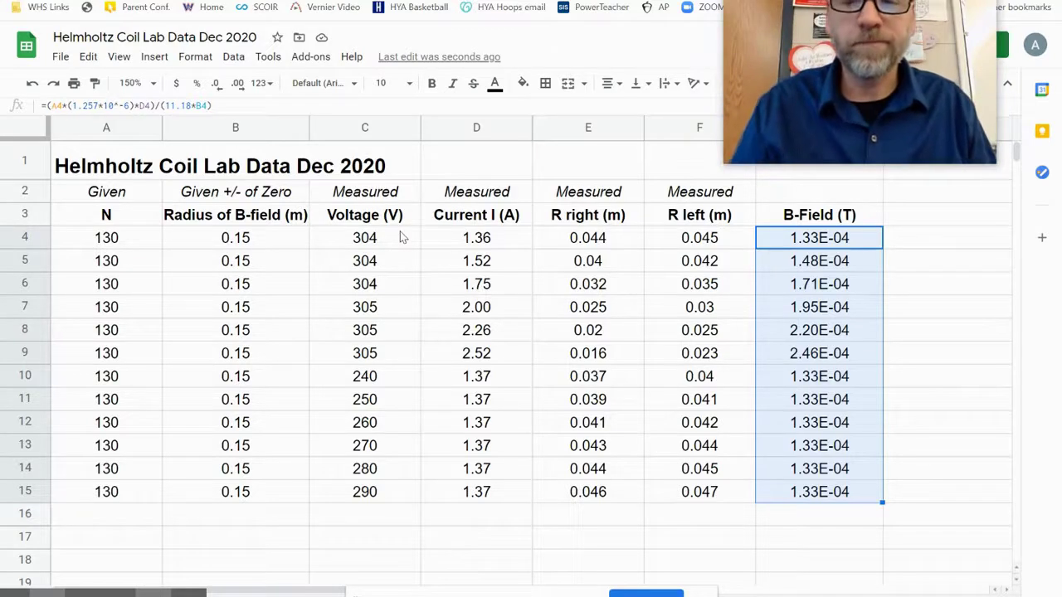
Step: Enter the heading 'Ave r (m)' in H3
left_click(909, 220)
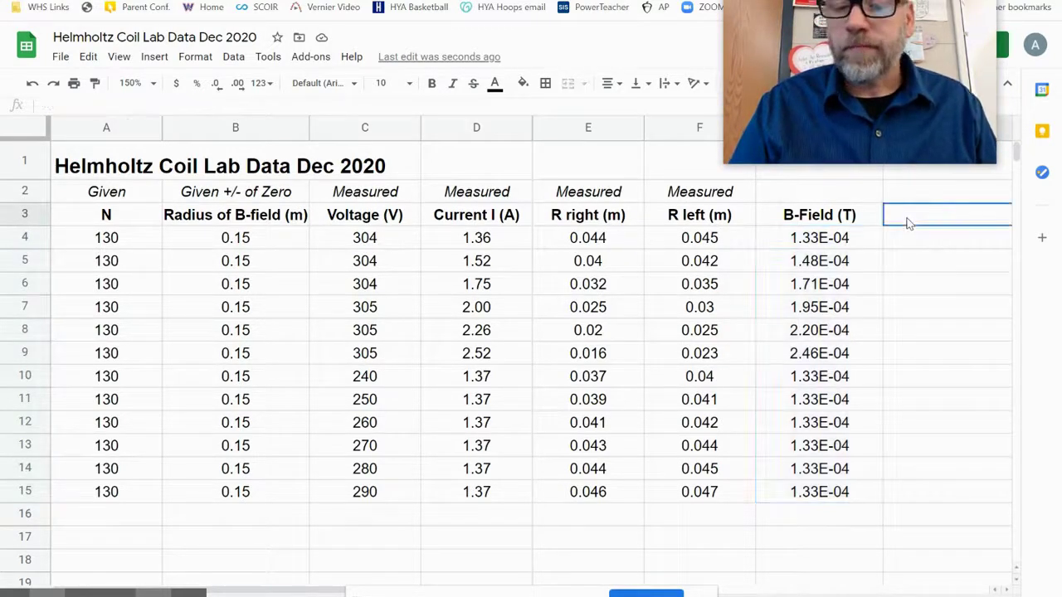
right_click(908, 221)
key("Escape")
type("Ave r (m)")
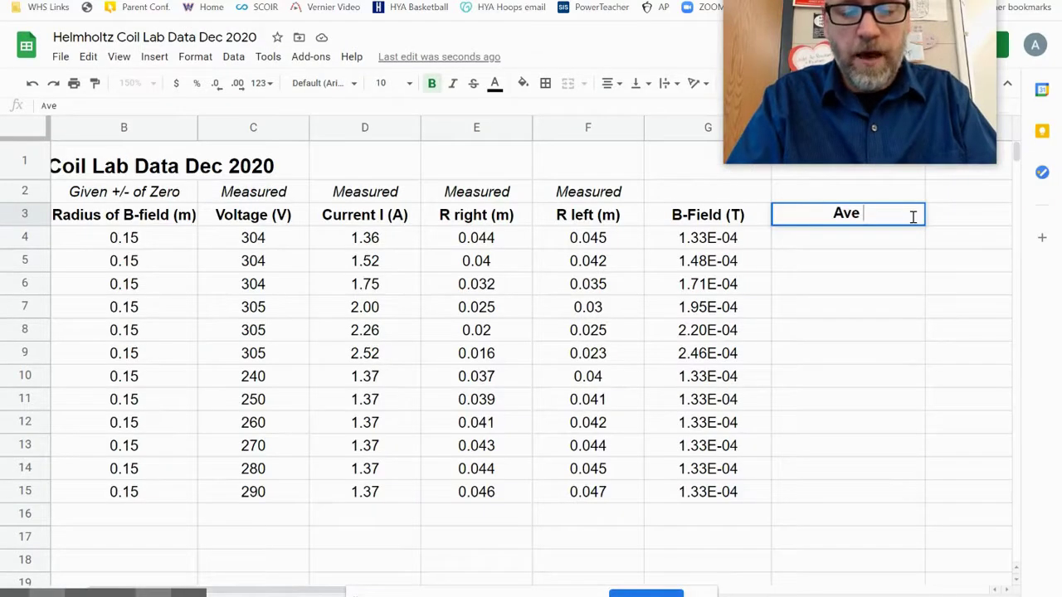
Step: Average R right and R left in H4 with =(E4+F4)/2 and fill down to H15
left_click(828, 242)
type("=")
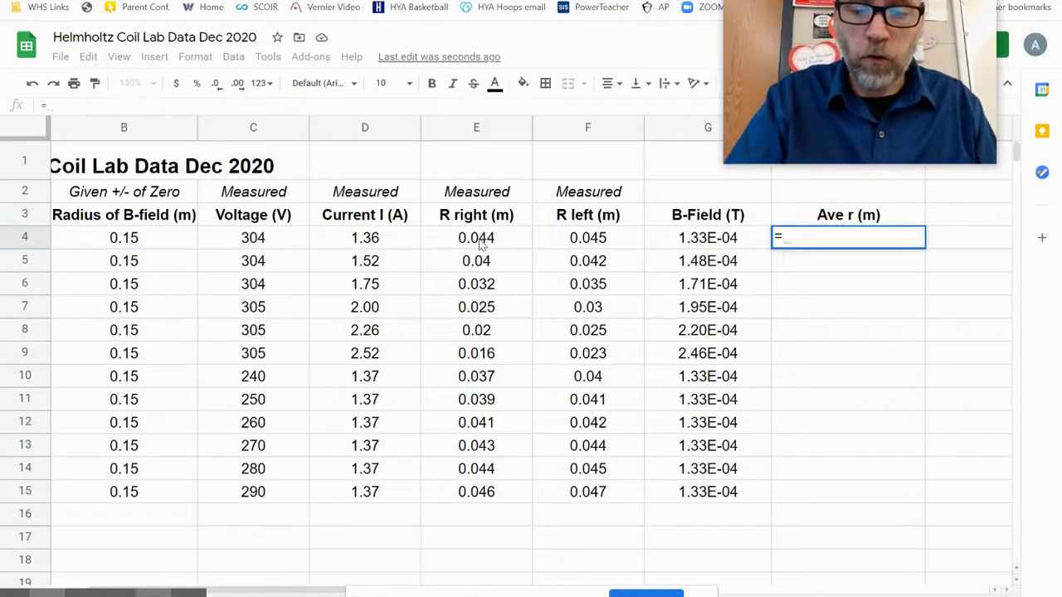
type("(")
left_click(480, 242)
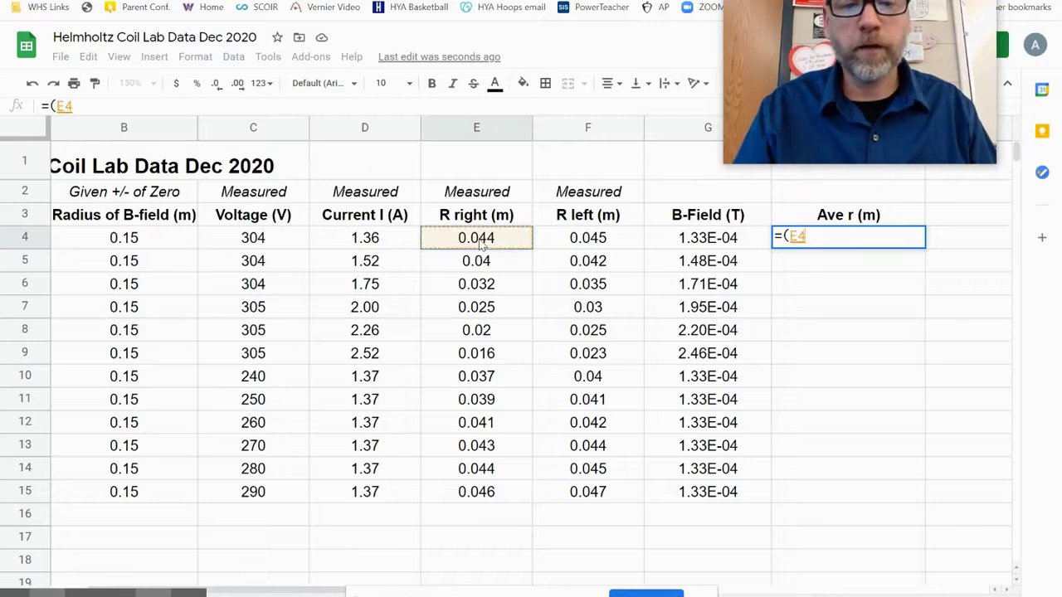
type("+")
left_click(570, 239)
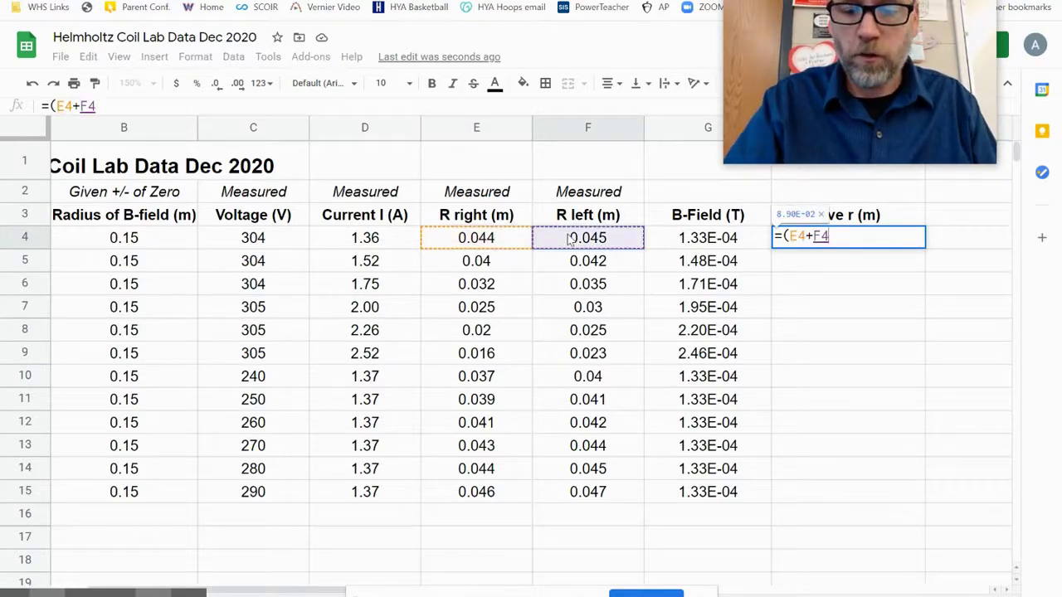
type(")/2")
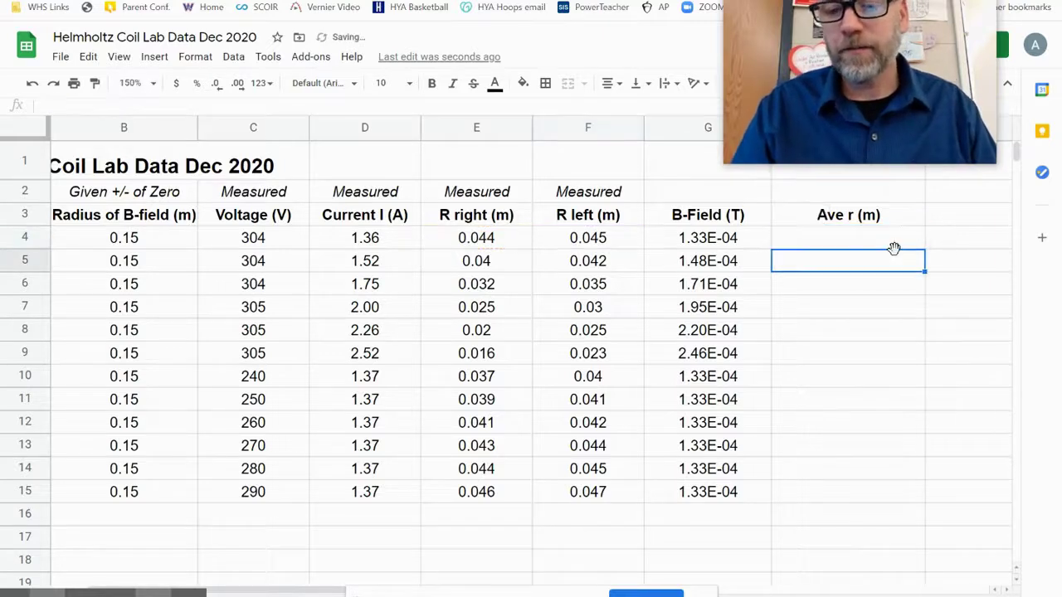
key("Return")
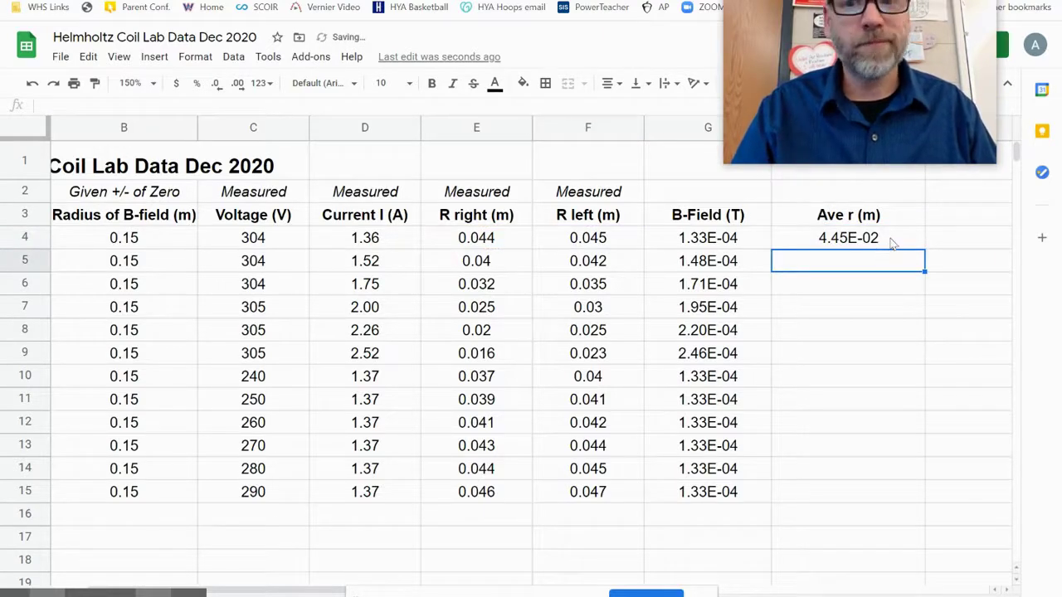
left_click(891, 242)
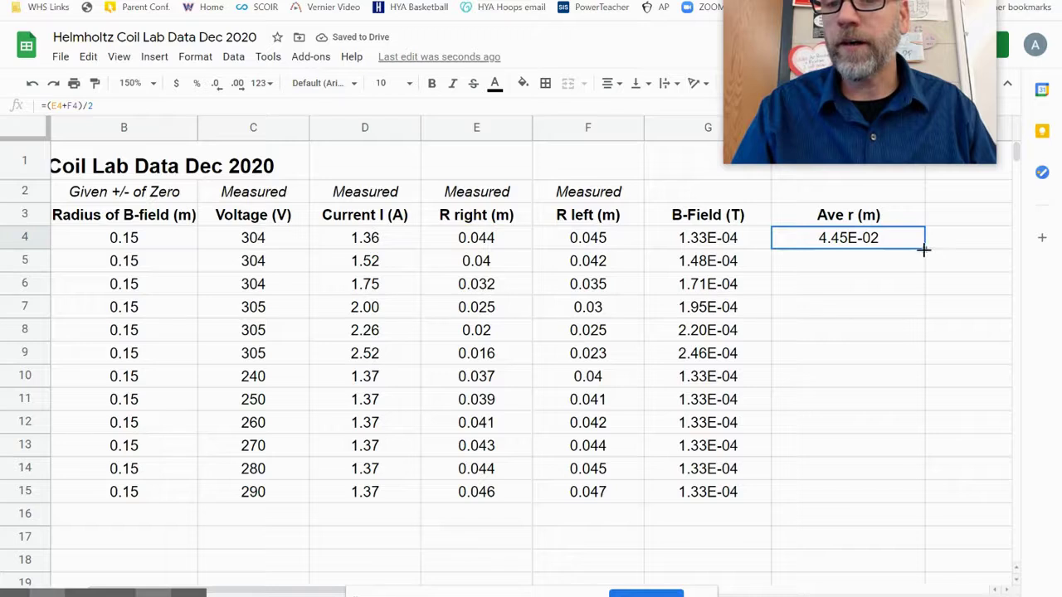
left_click_drag(923, 249, 911, 500)
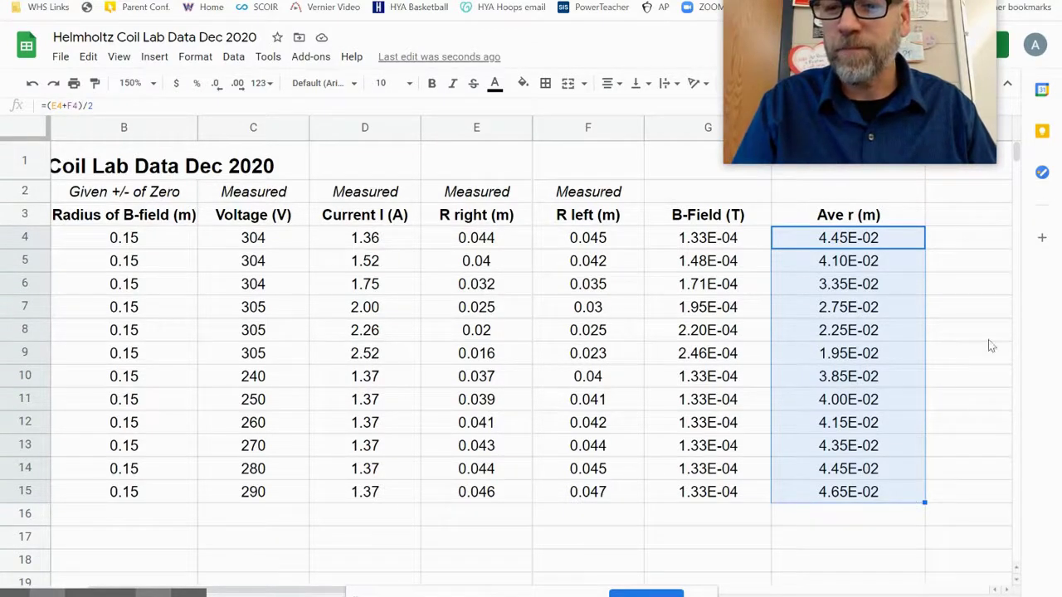
Step: Type the heading 2V/(B^2r^2) in I3, adding the missing brackets around B^2r^2
left_click(954, 222)
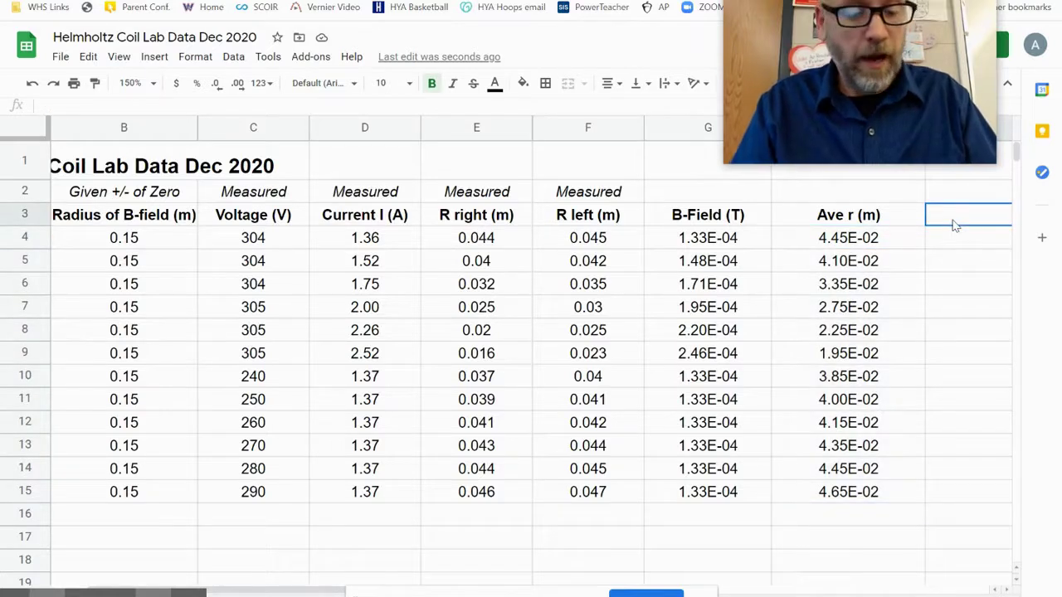
type("2V")
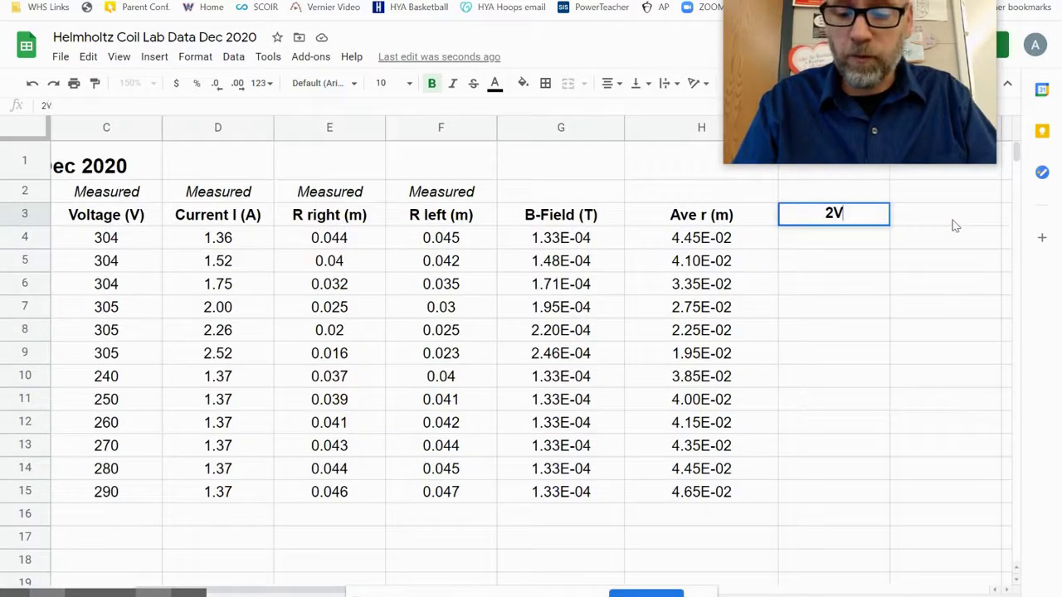
type("/B^2")
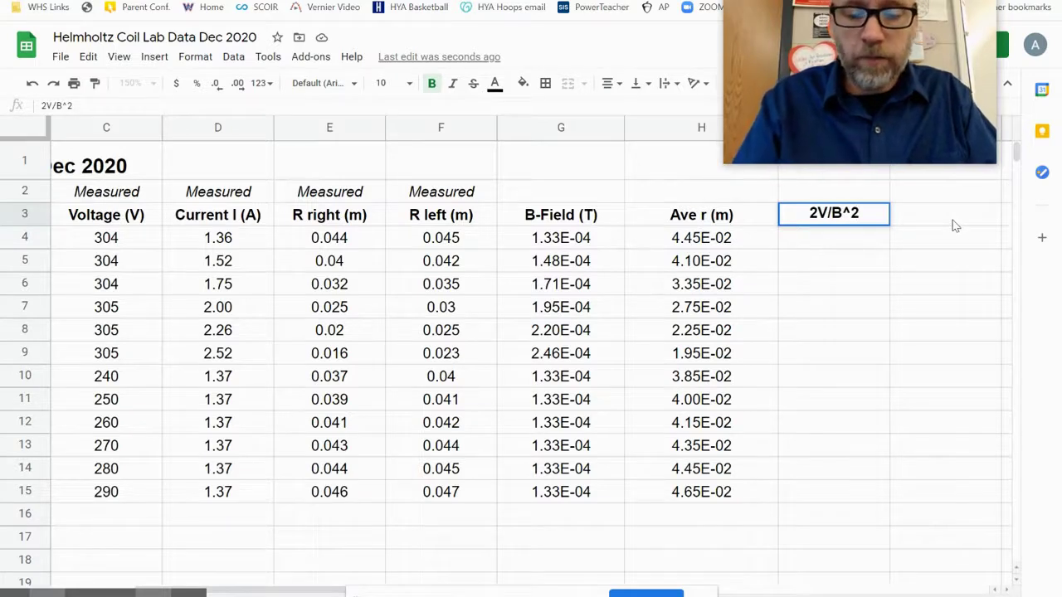
type("r^2")
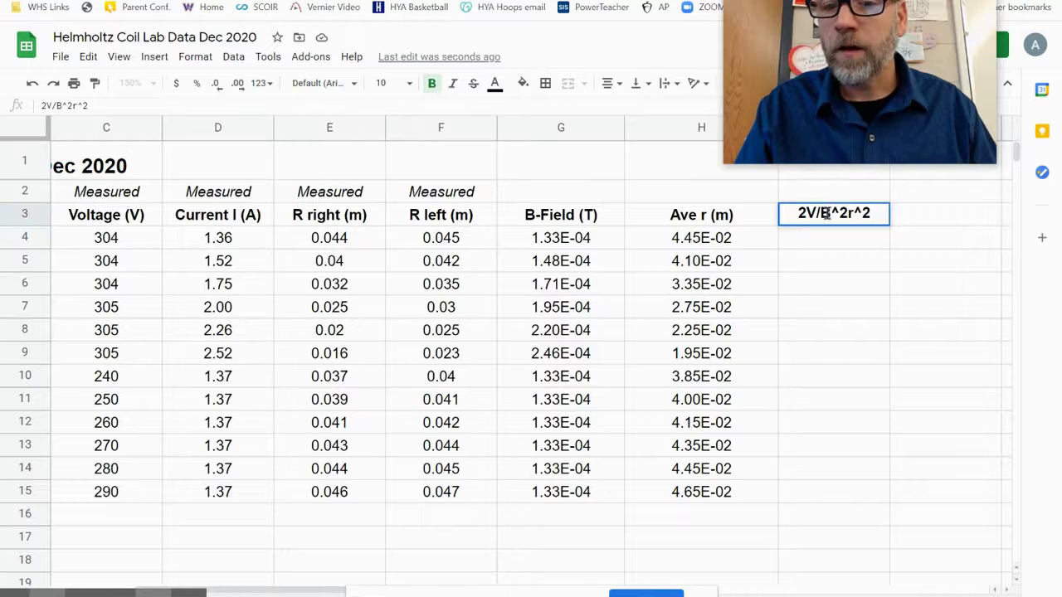
left_click(821, 216)
type("(")
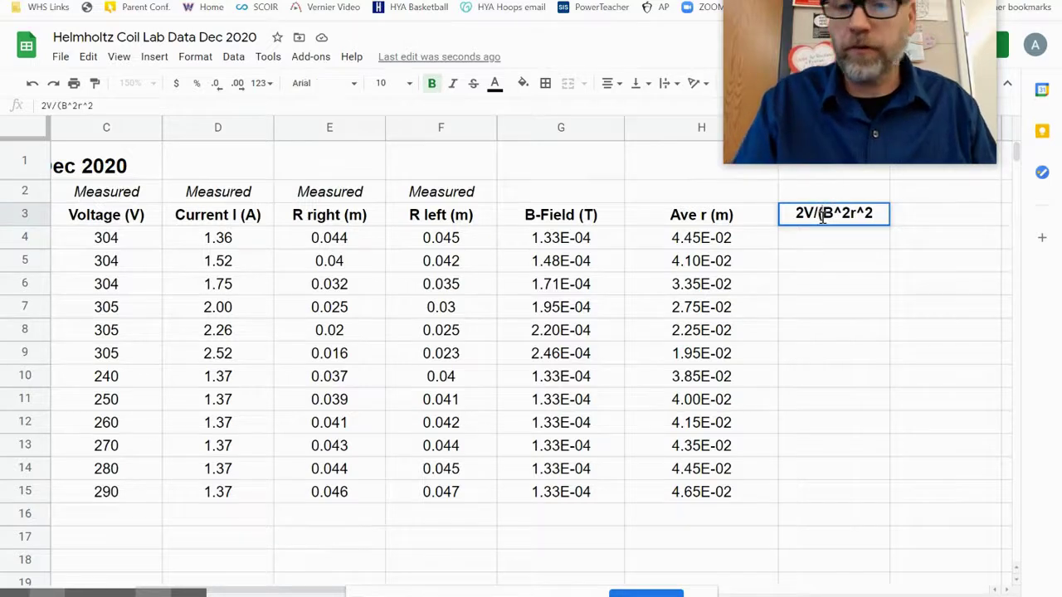
left_click(877, 214)
type(")")
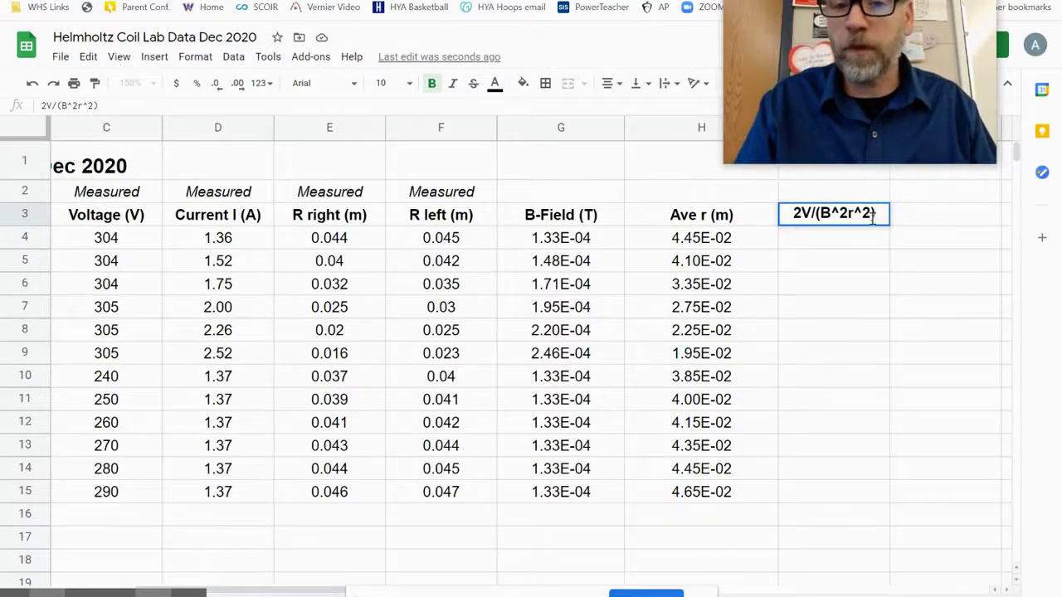
left_click(829, 246)
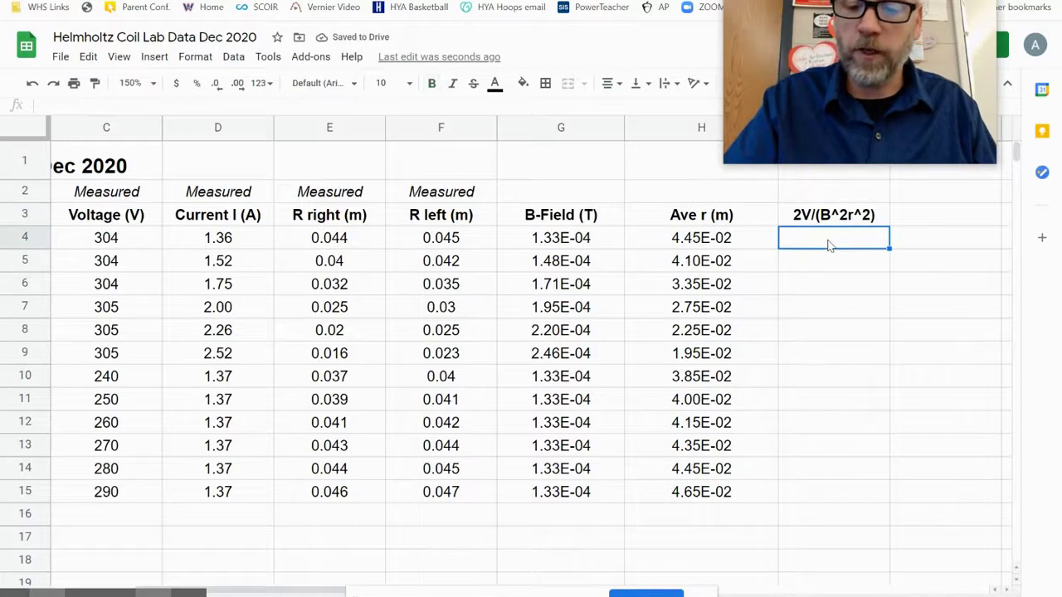
Step: Start I4's formula with the numerator (2*C4) followed by a division sign
type("=")
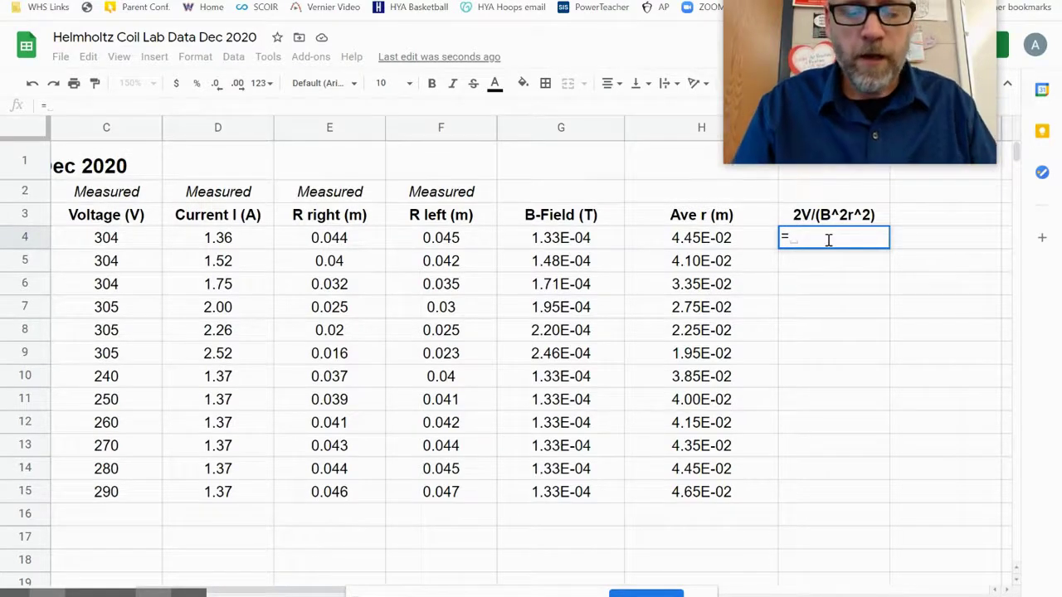
type("2")
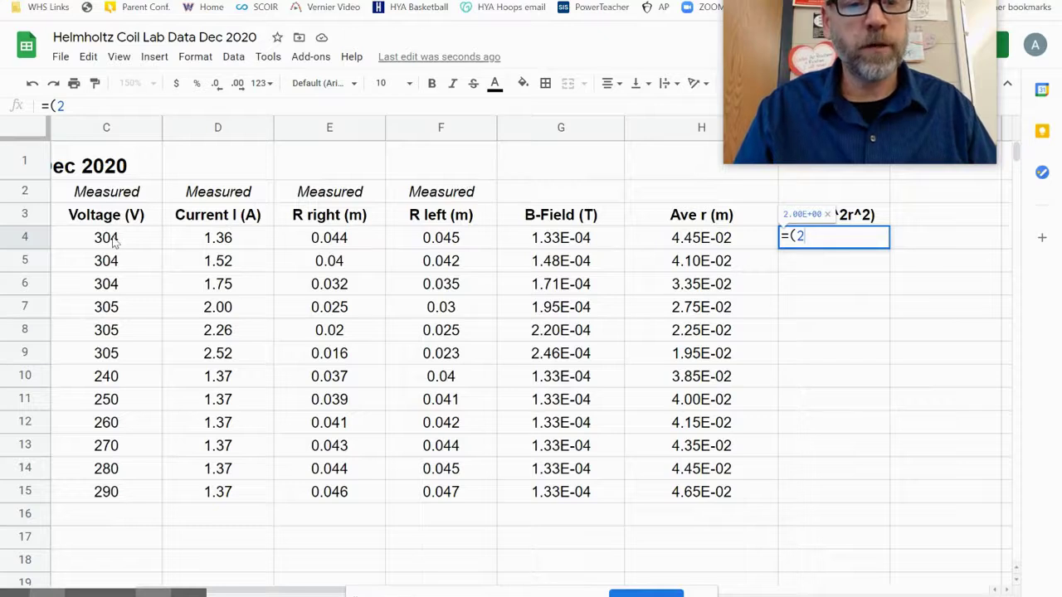
left_click(115, 241)
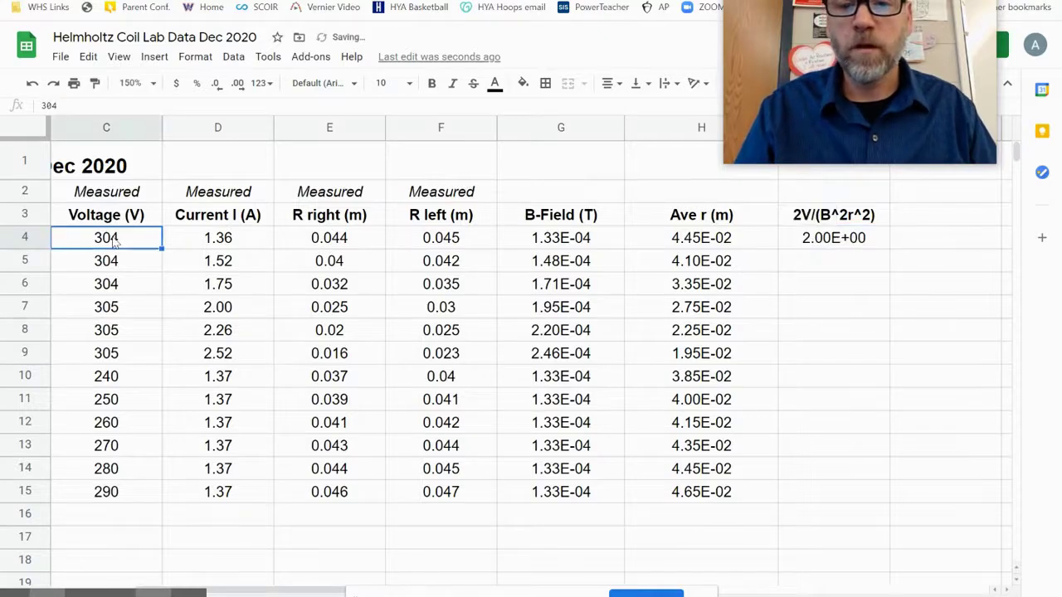
left_click(828, 241)
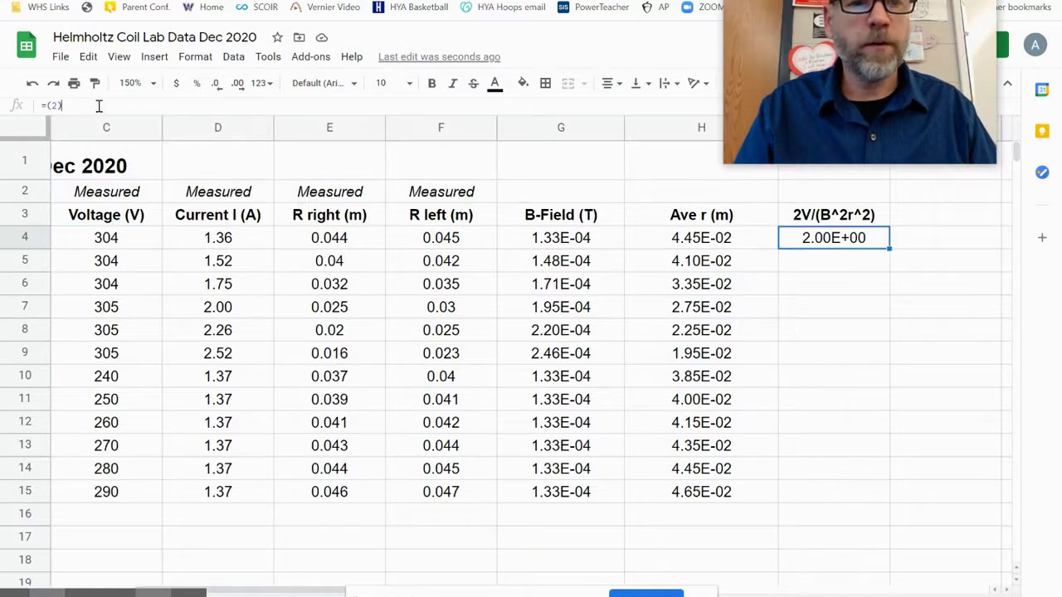
left_click(98, 105)
key("BackSpace")
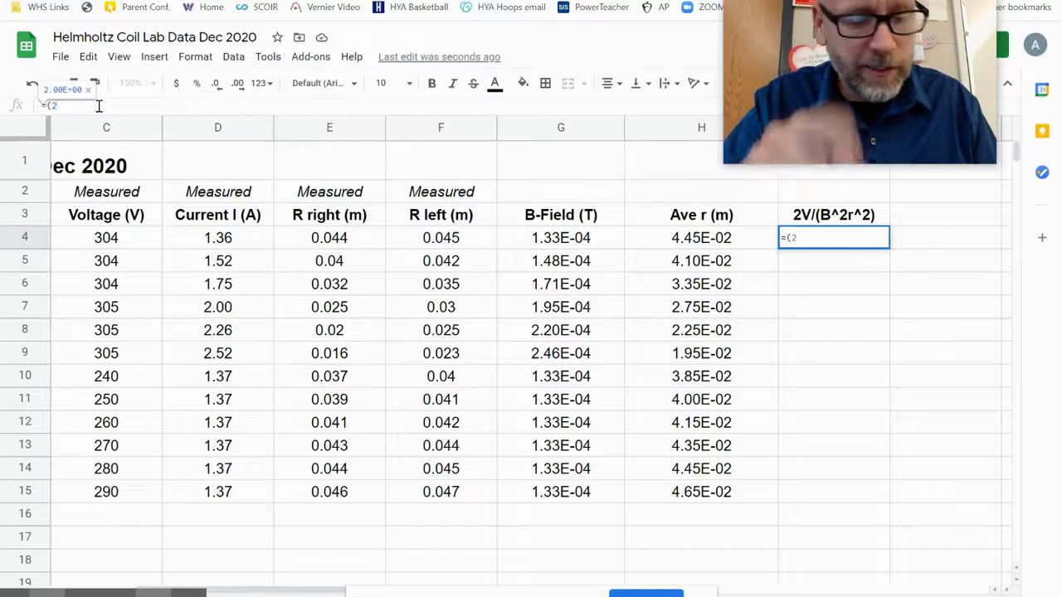
type("*")
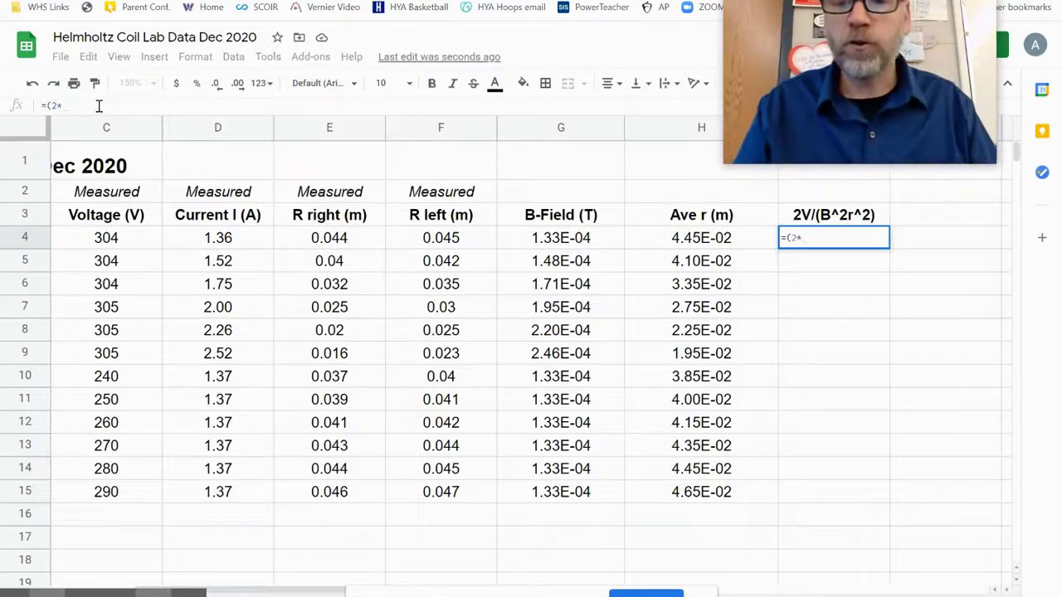
left_click(136, 245)
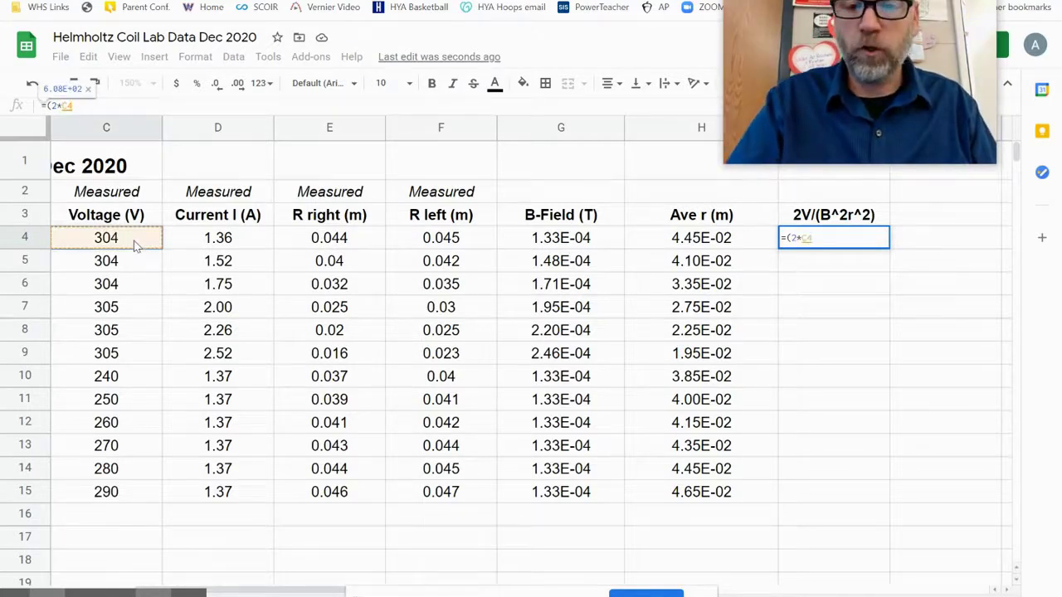
type(")")
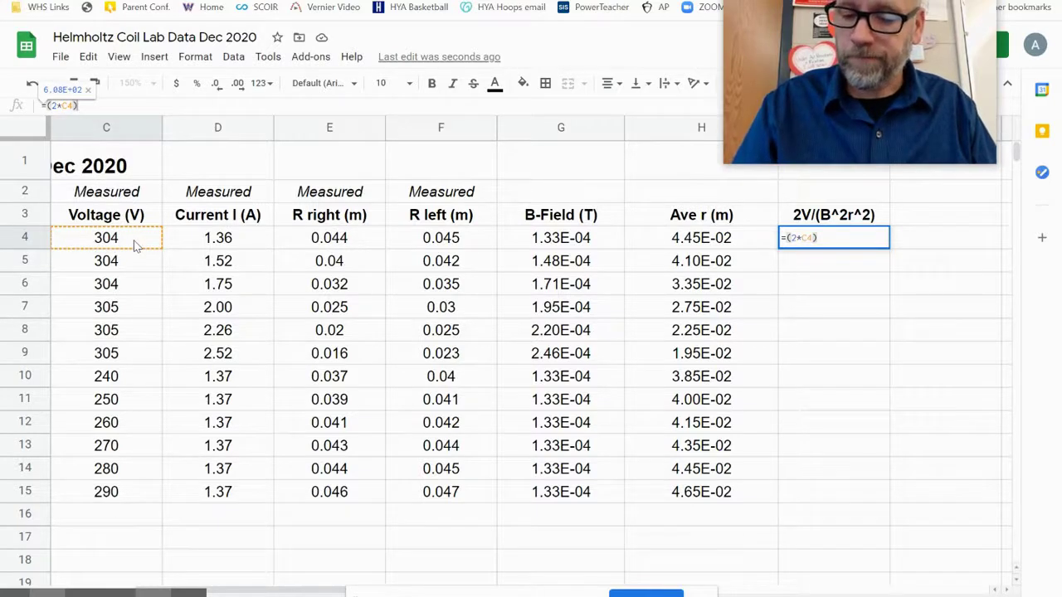
type("/")
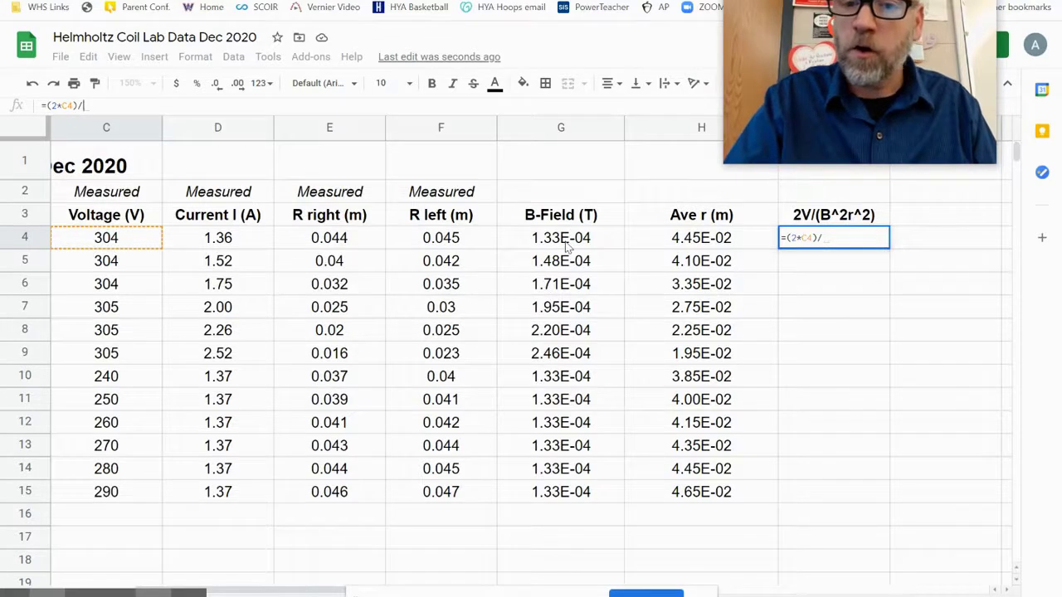
Step: Add the denominator ((G4^2)*(H4^2)) and enter it, giving 1.75E+13
type("(")
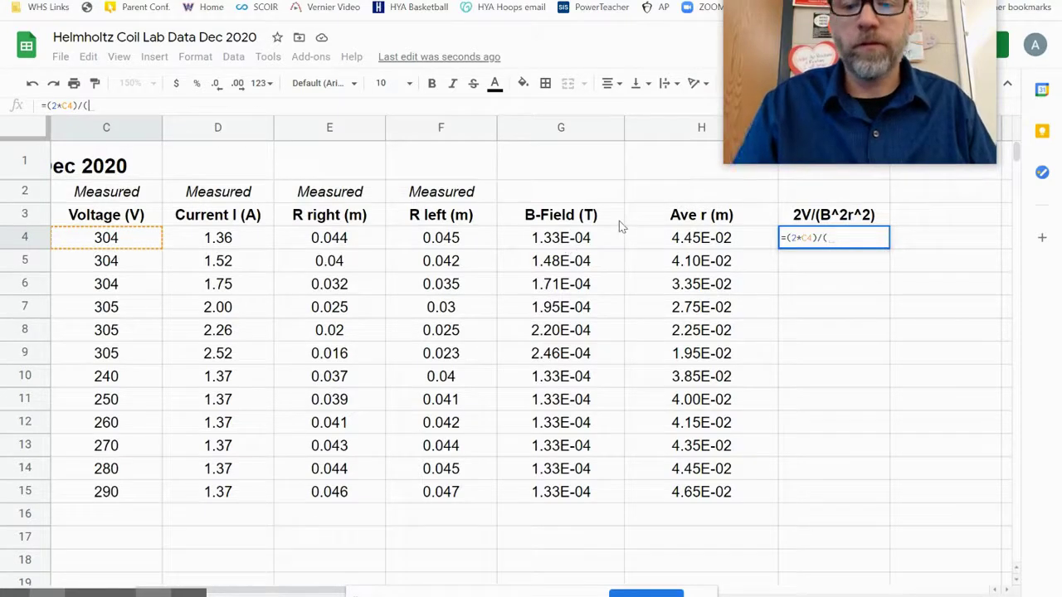
left_click(585, 239)
type("^2")
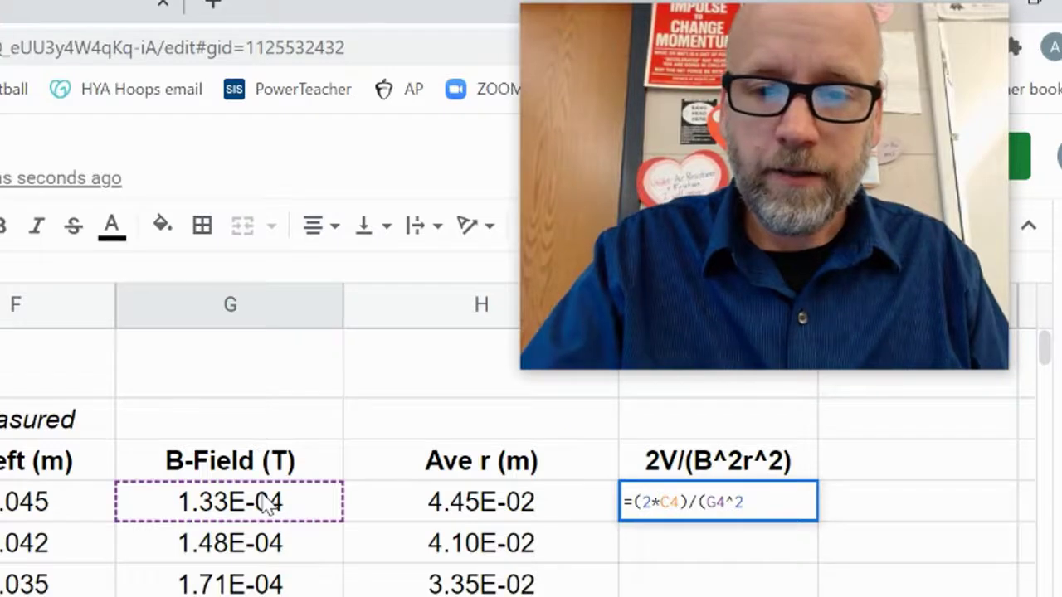
type(")")
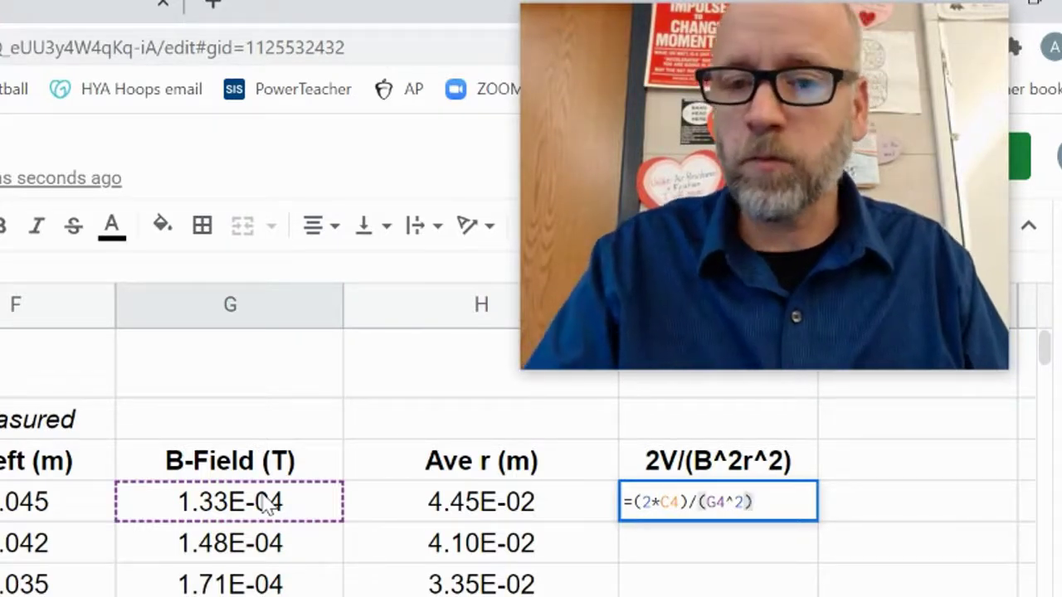
type("*")
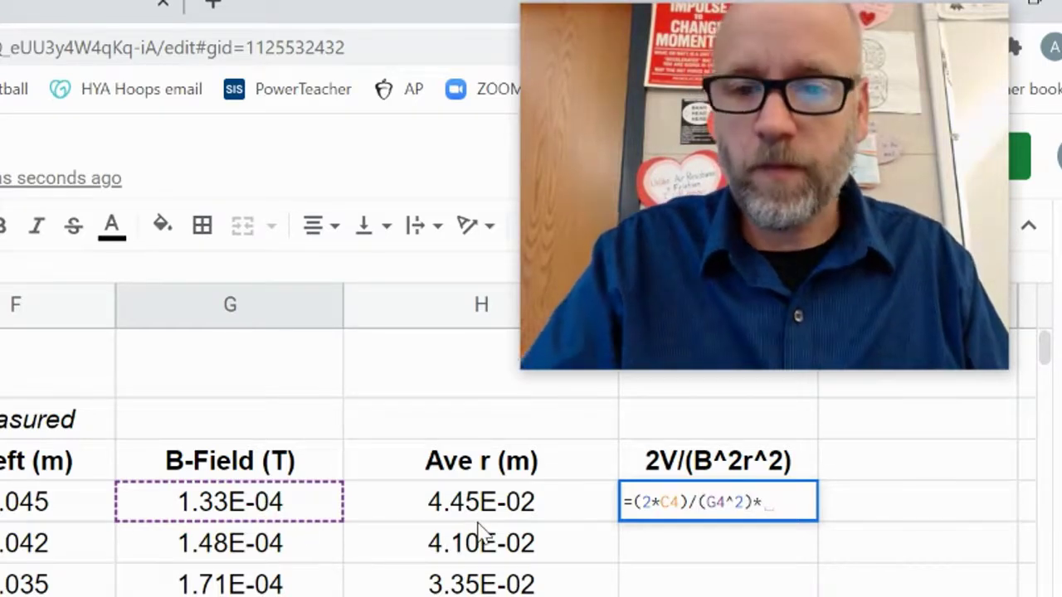
left_click(506, 511)
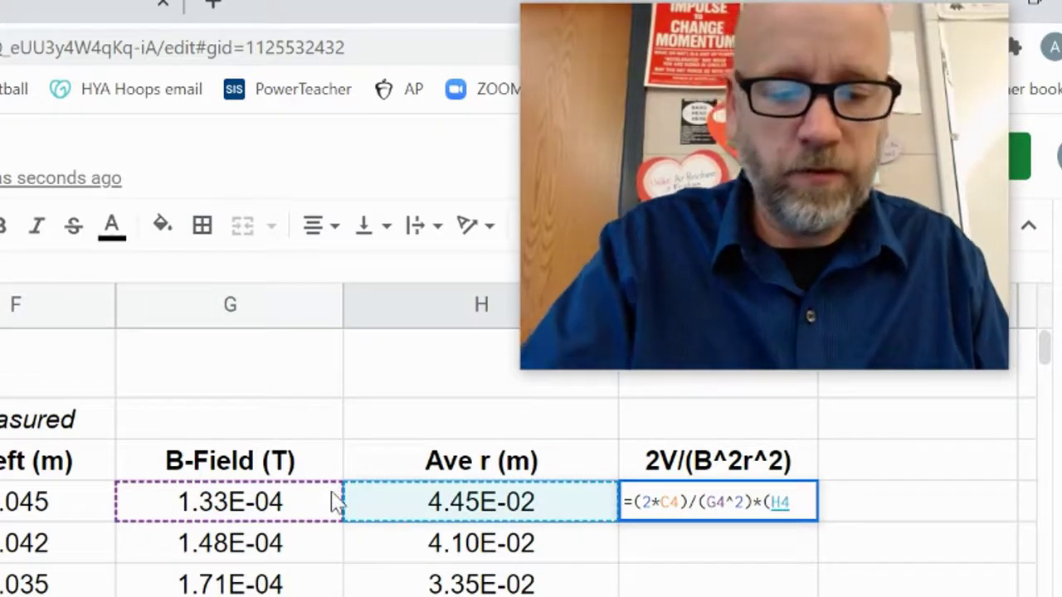
type("^2)")
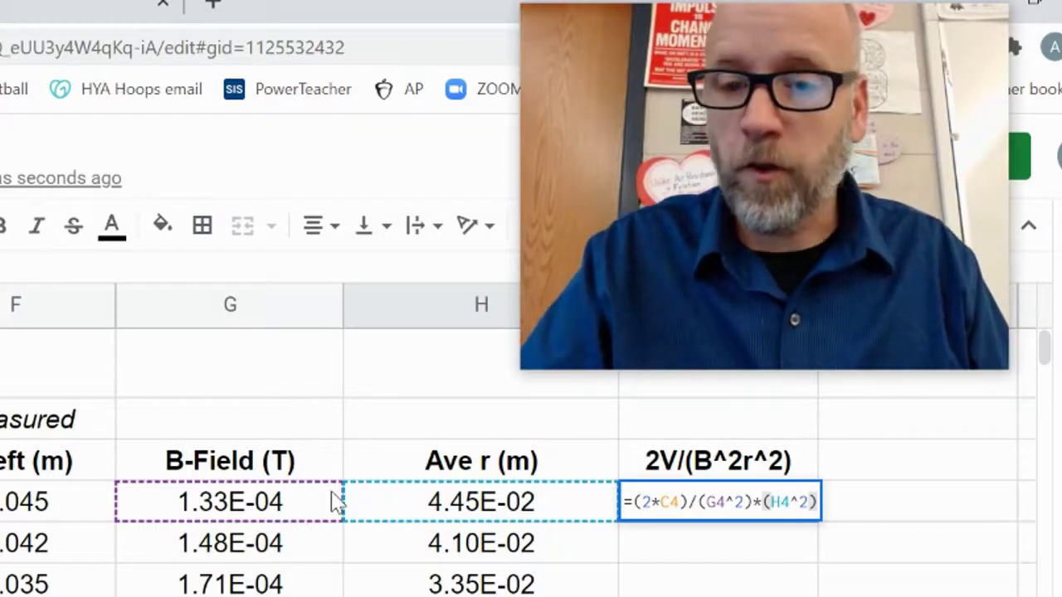
type(")")
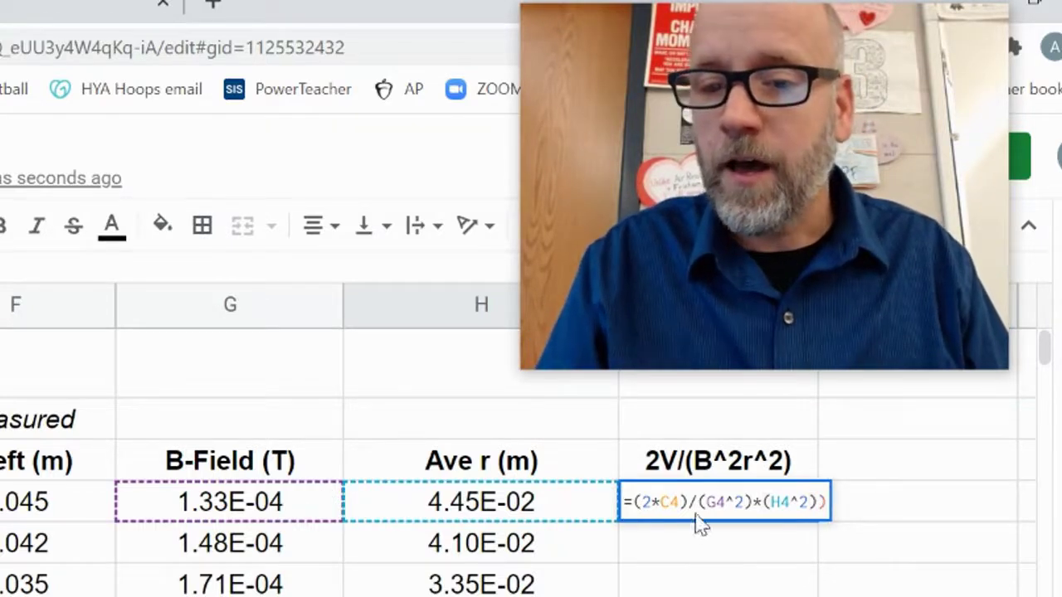
left_click(699, 507)
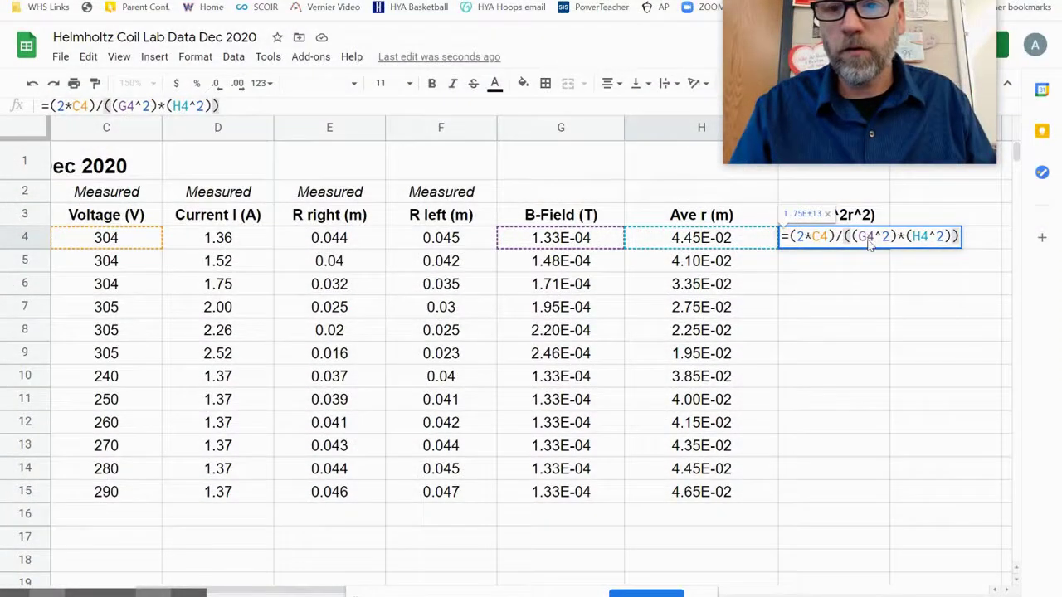
key("Return")
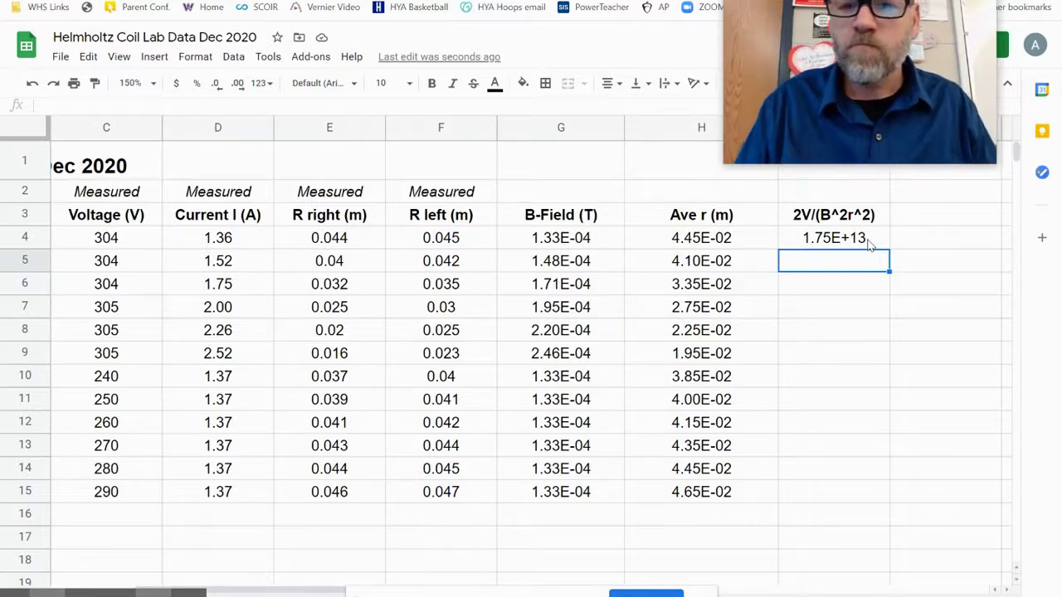
Step: Select I4 to recheck its 2V/(B^2r^2) formula
left_click(869, 240)
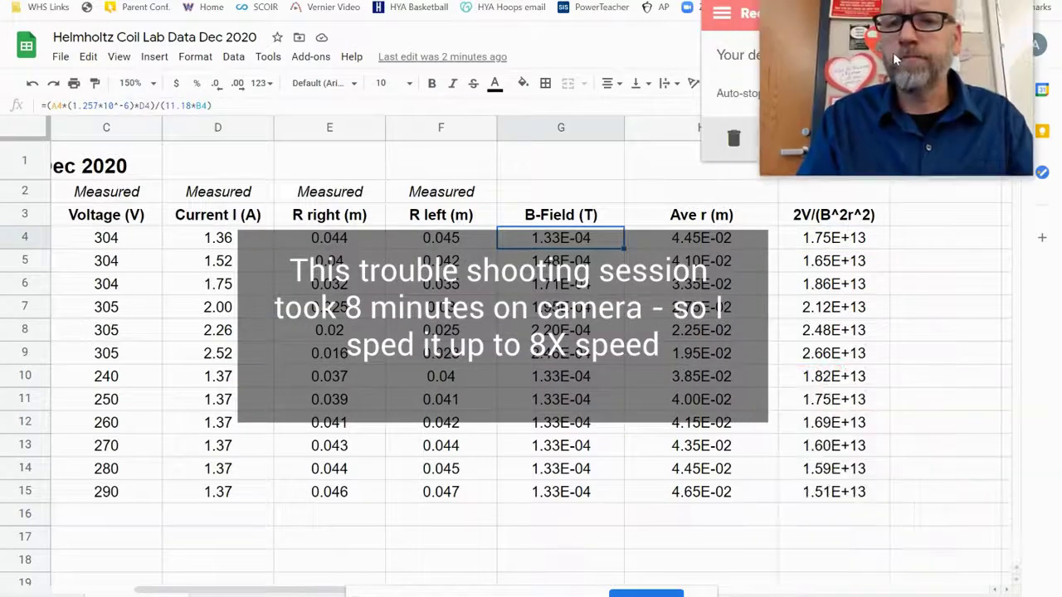
left_click(755, 196)
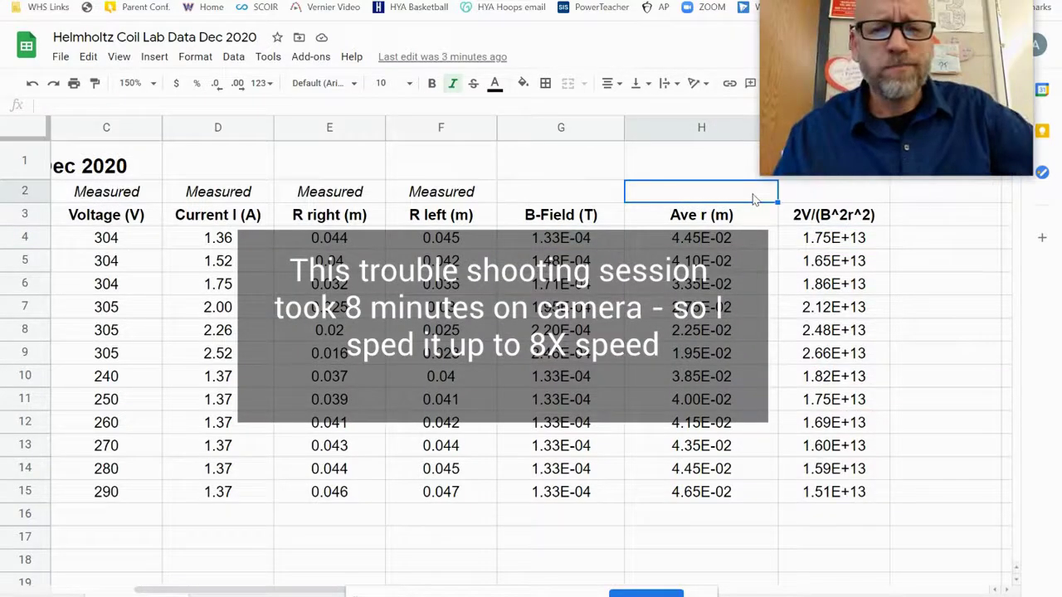
left_click(557, 240)
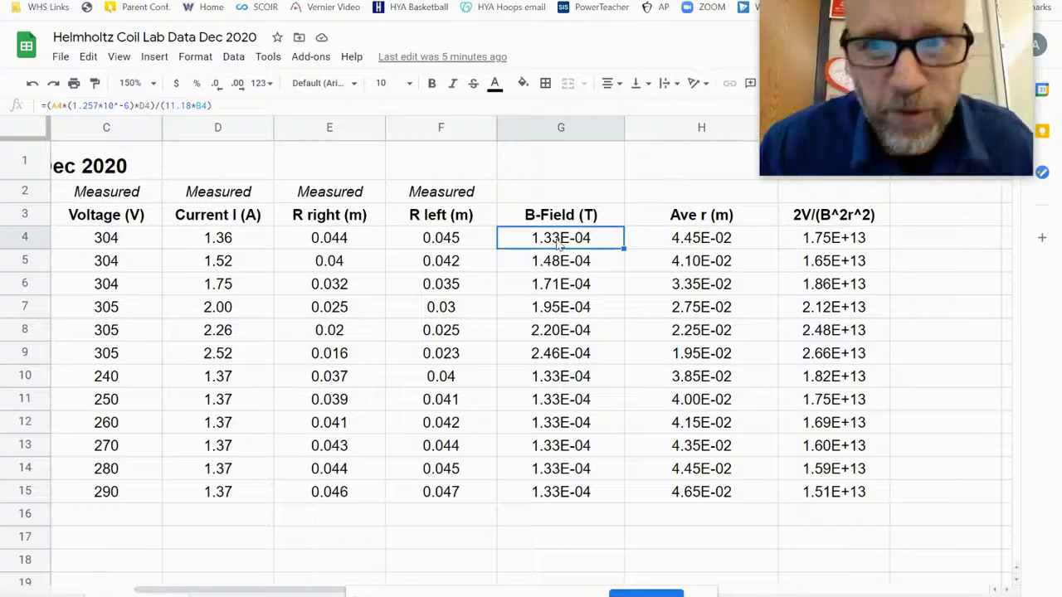
left_click(835, 238)
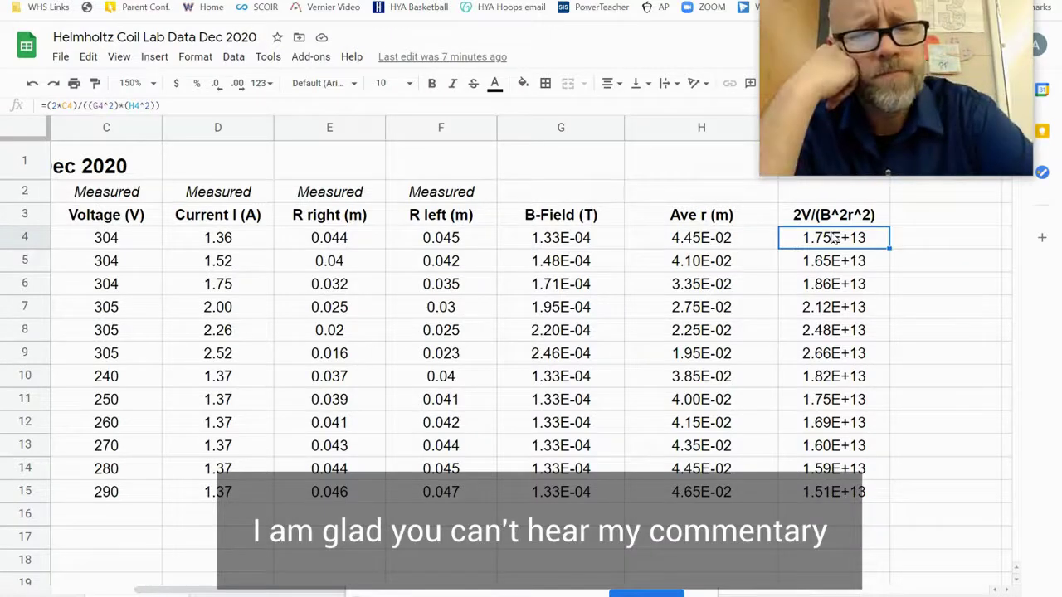
left_click(570, 242)
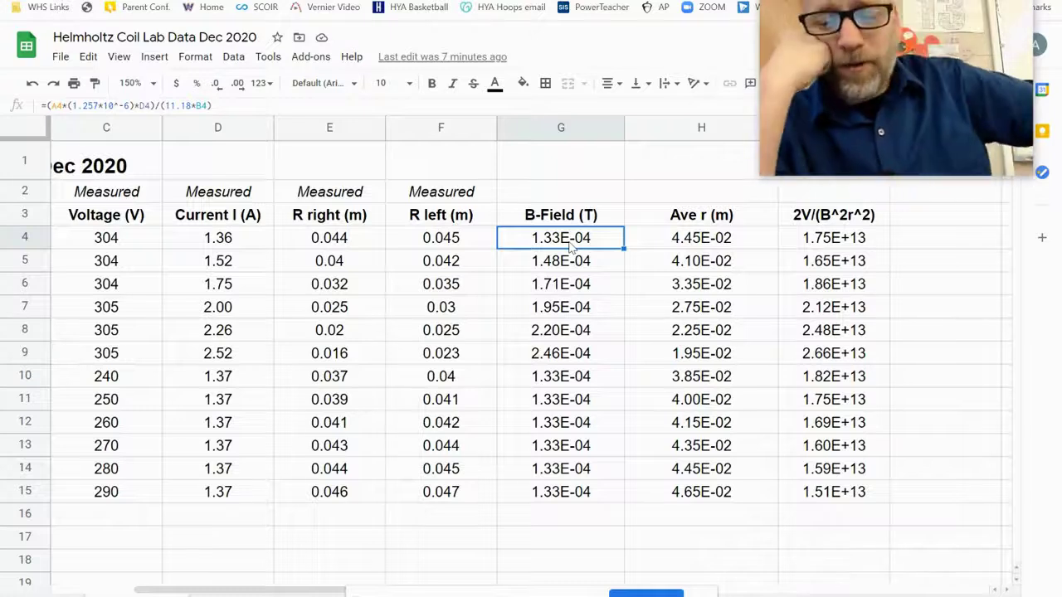
left_click(340, 241)
Step: Check the R left value in F4 and D4, bring columns A–B into view, and select G4's B-Field formula
left_click(441, 240)
left_click(249, 243)
scroll(253, 262, "left", 5)
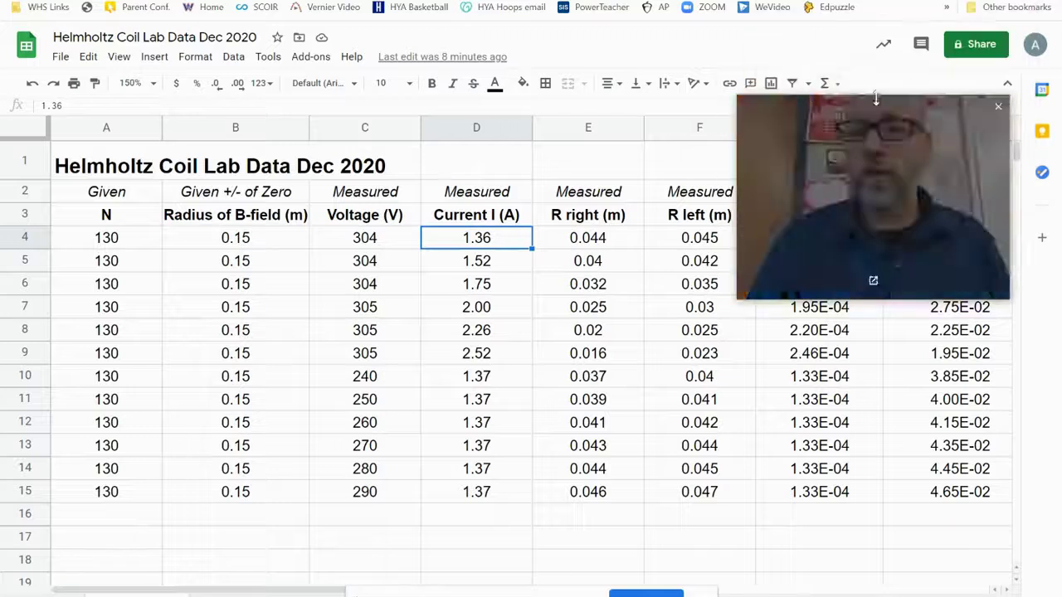
left_click(235, 561)
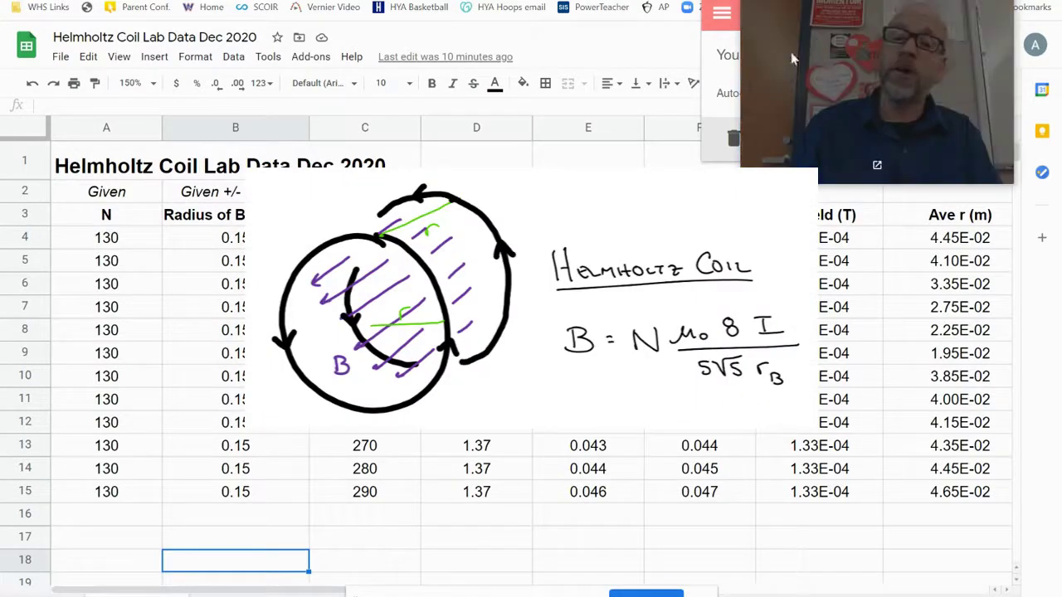
left_click(819, 241)
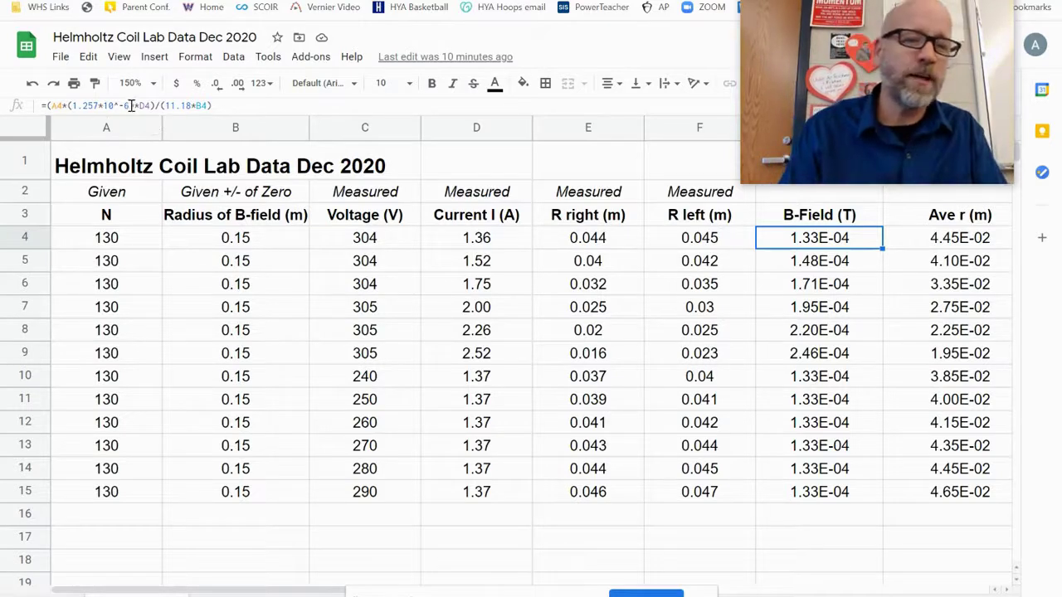
Step: Add *8 after (1.257*10^-6) in G4's B-Field formula so it gives 1.06E-03 T
left_click(197, 111)
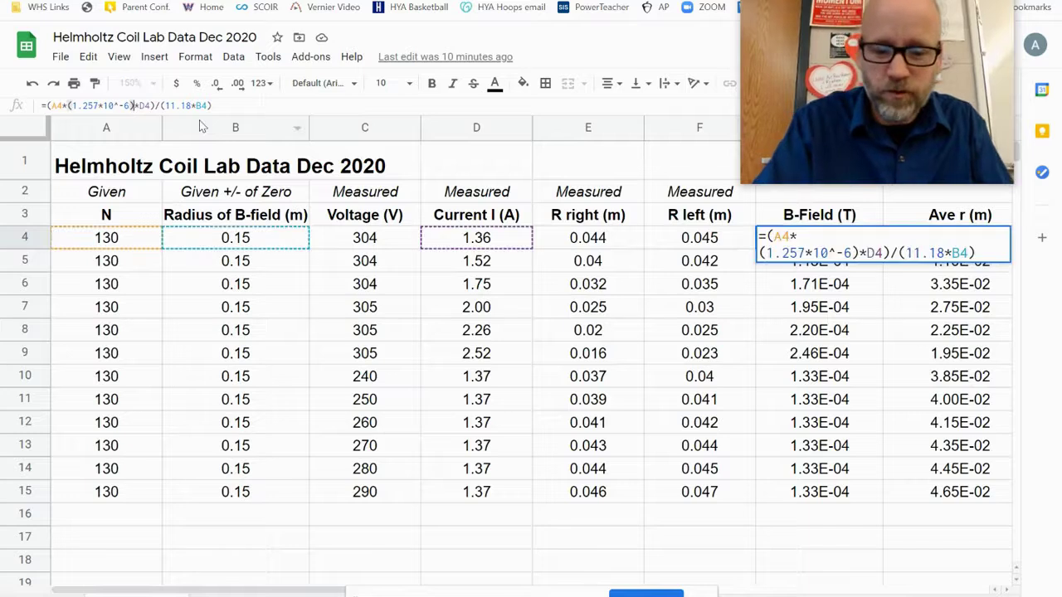
type("*8")
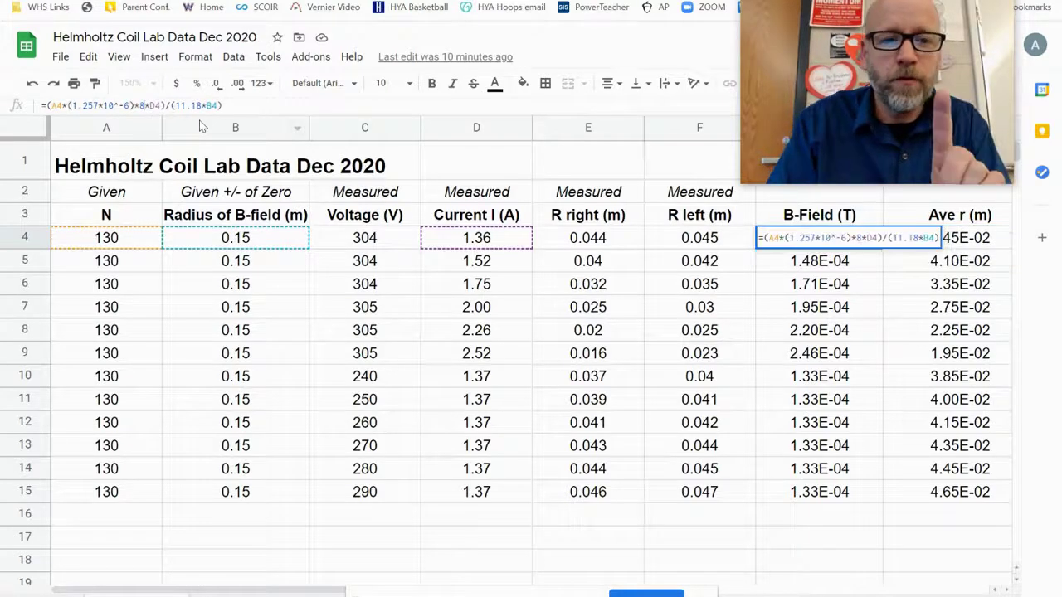
key("Return")
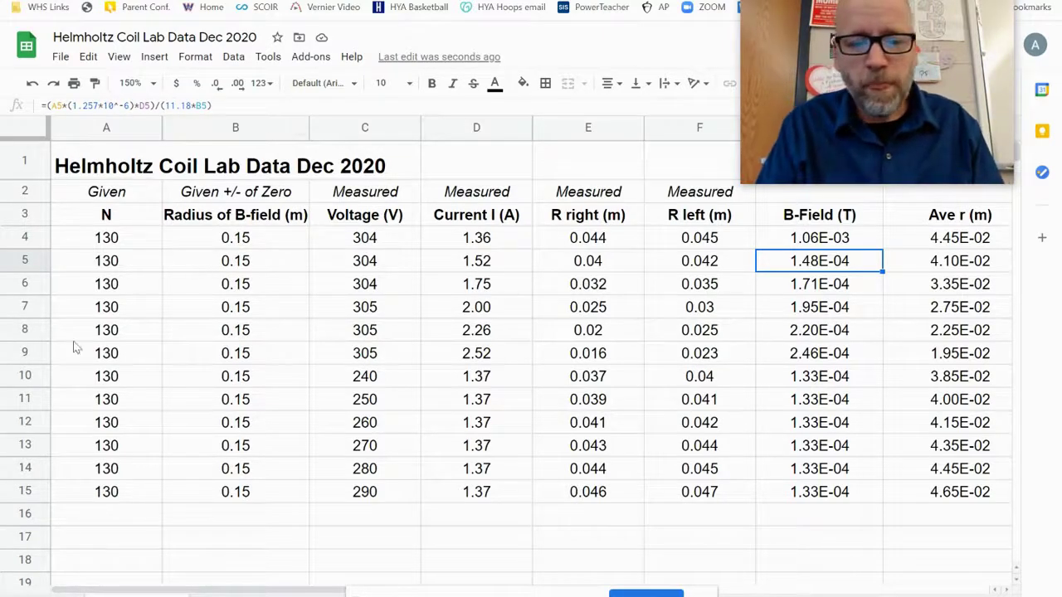
Step: Copy the corrected G4 B-Field formula down to G15 (1.06E-03 to 1.96E-03 T)
left_click_drag(239, 591, 377, 593)
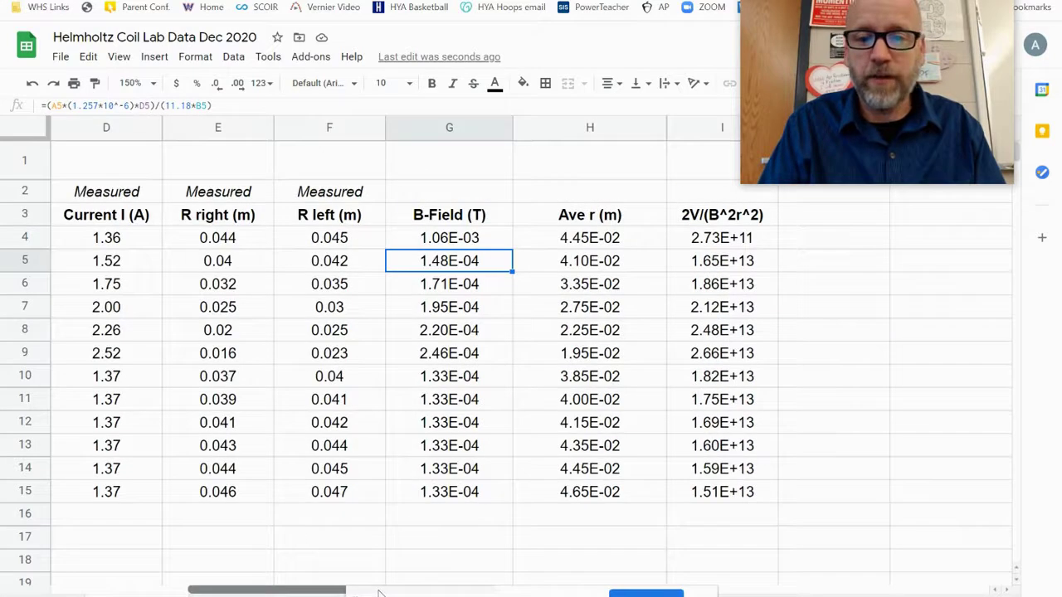
left_click(467, 241)
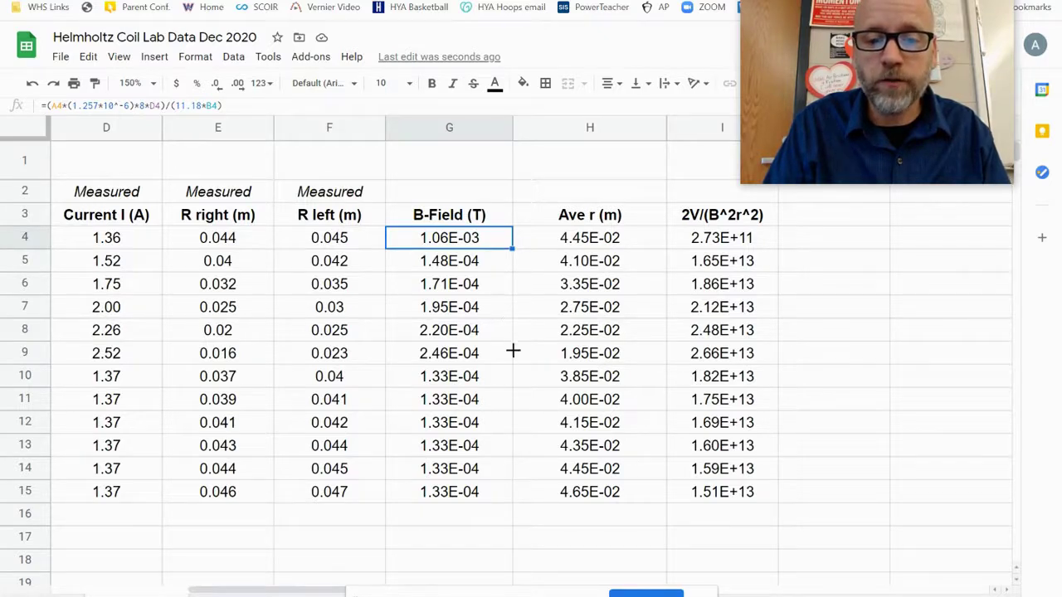
left_click_drag(505, 449, 509, 506)
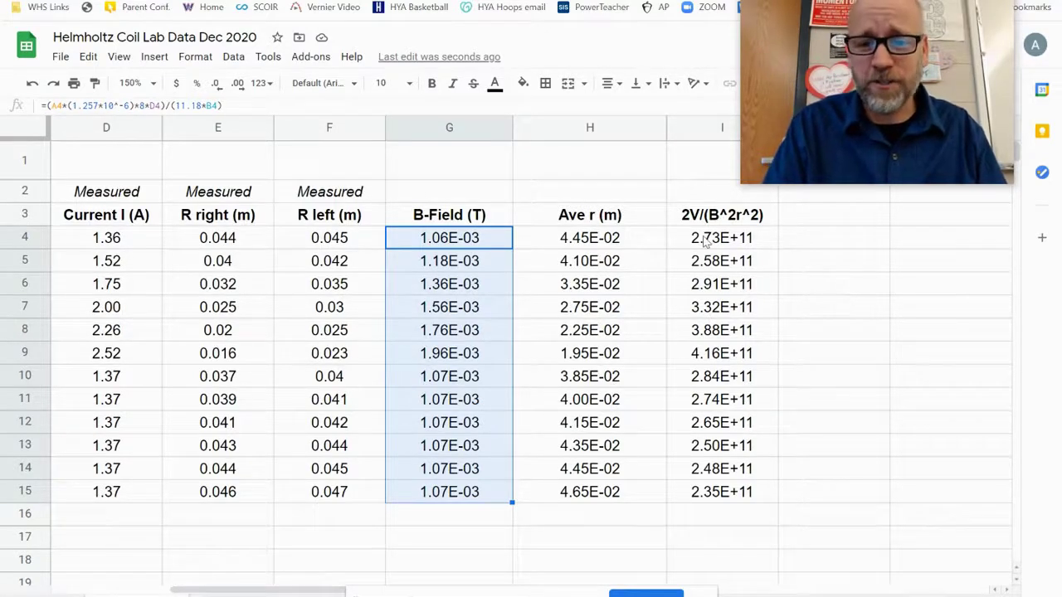
left_click_drag(721, 239, 714, 318)
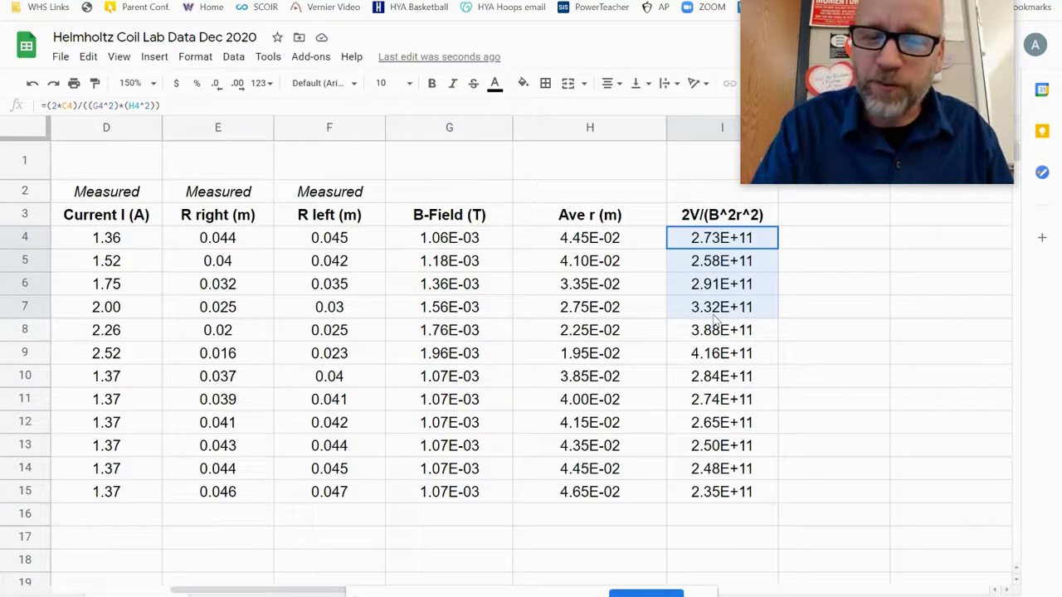
left_click_drag(714, 319, 715, 320)
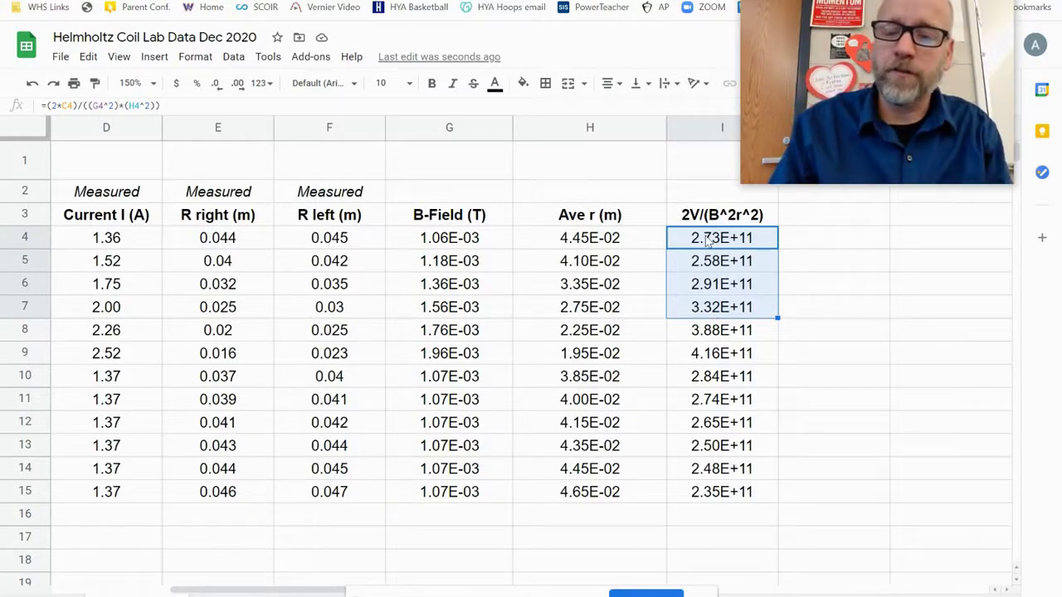
key("Right")
key("Down")
key("Down")
key("Down")
key("Down")
key("Down")
key("Down")
left_click_drag(706, 240, 697, 501)
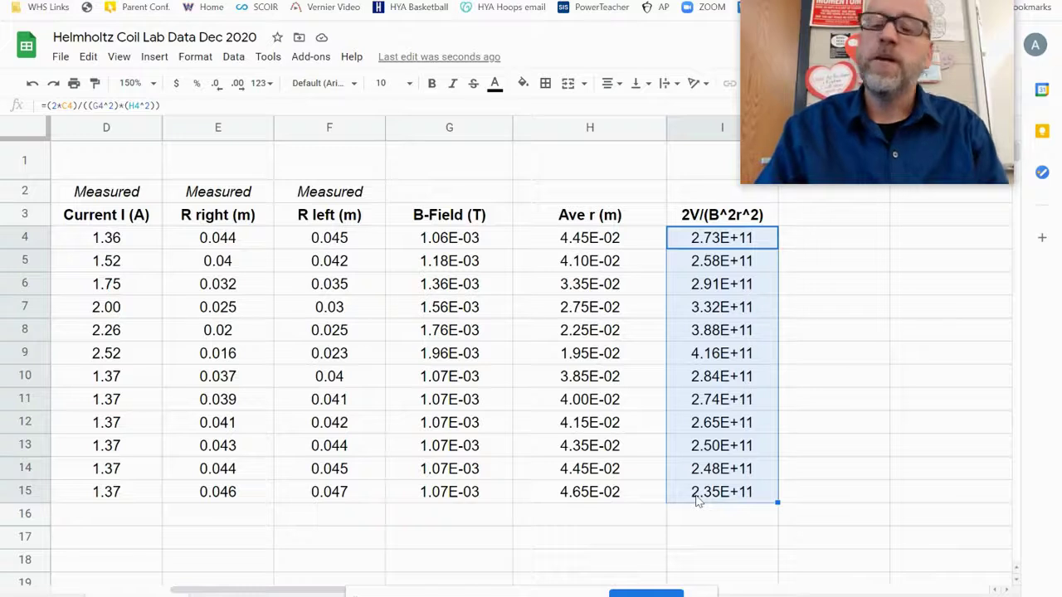